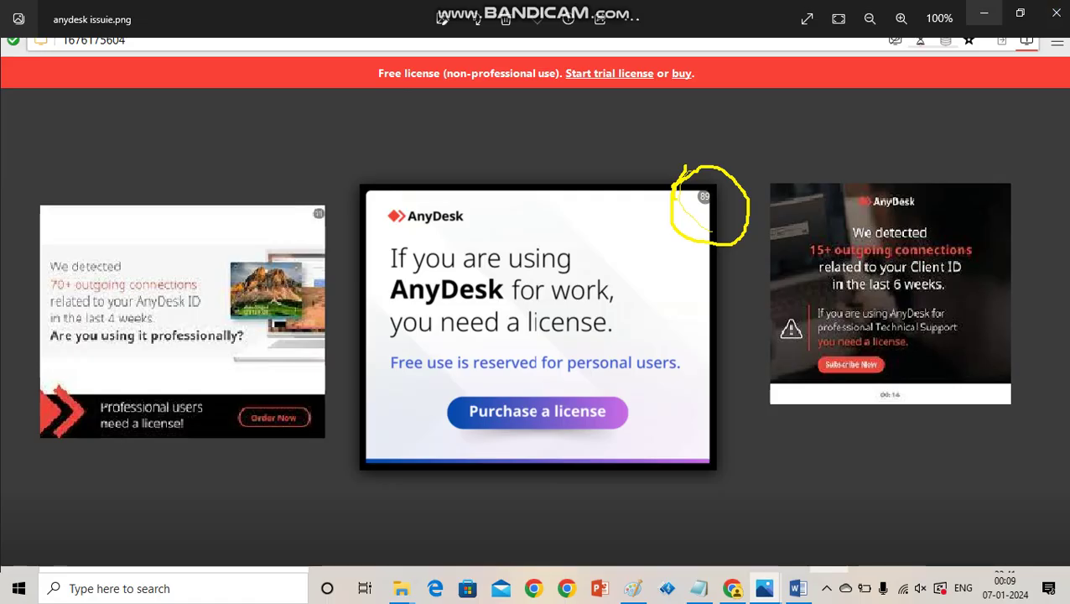
# - Minimize the image, run %appdata% and open the AnyDesk folder inside Roaming
pyautogui.click(983, 12)
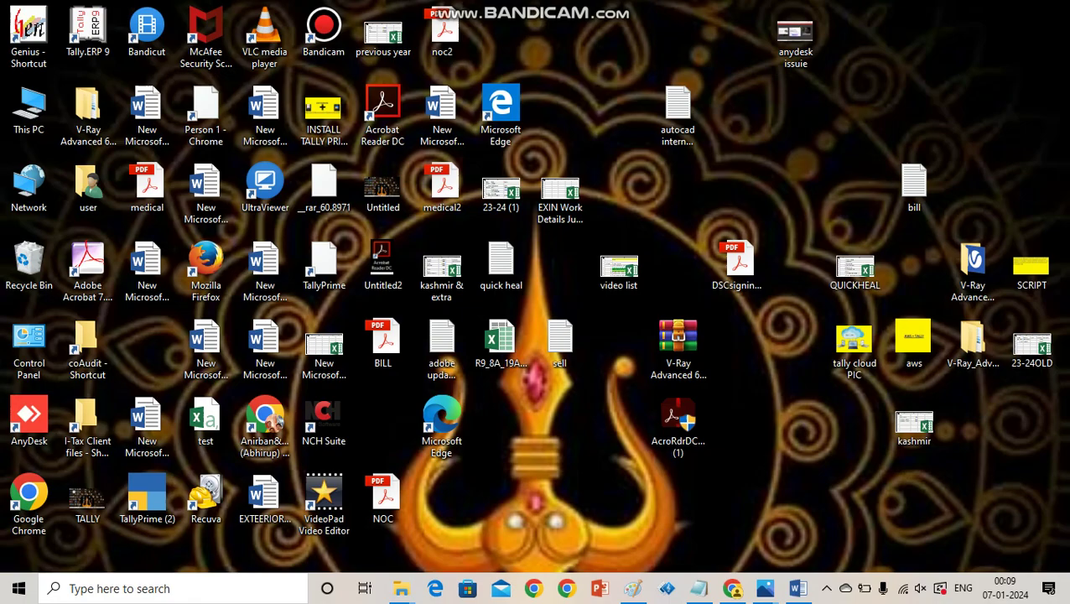
pyautogui.press('super+r')
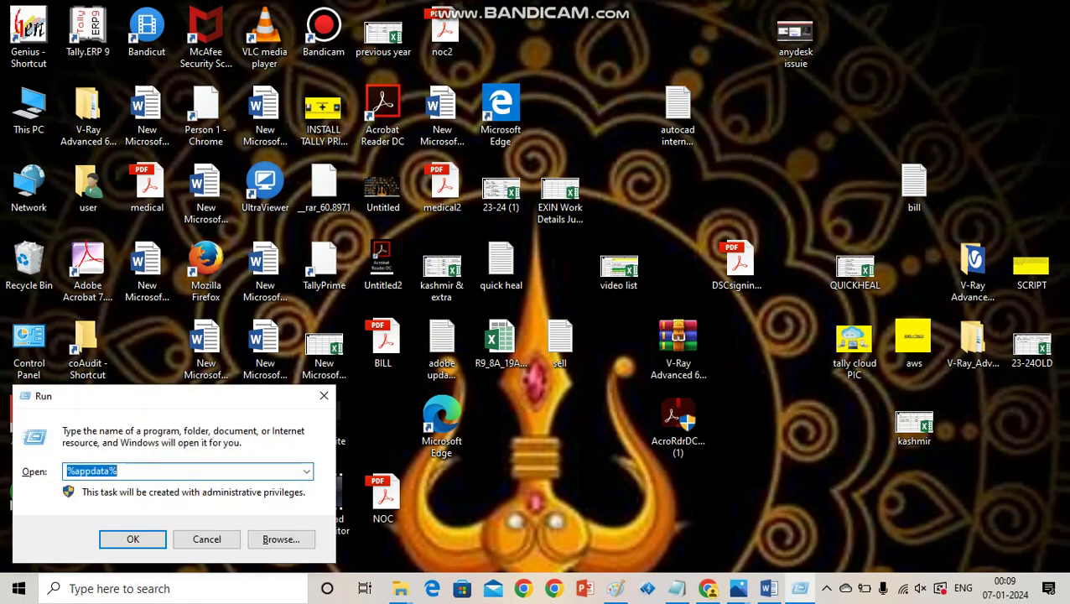
pyautogui.click(119, 471)
pyautogui.press('BackSpace')
pyautogui.press('BackSpace')
pyautogui.press('BackSpace')
pyautogui.press('BackSpace')
pyautogui.press('BackSpace')
pyautogui.press('BackSpace')
pyautogui.press('BackSpace')
pyautogui.press('BackSpace')
pyautogui.press('BackSpace')
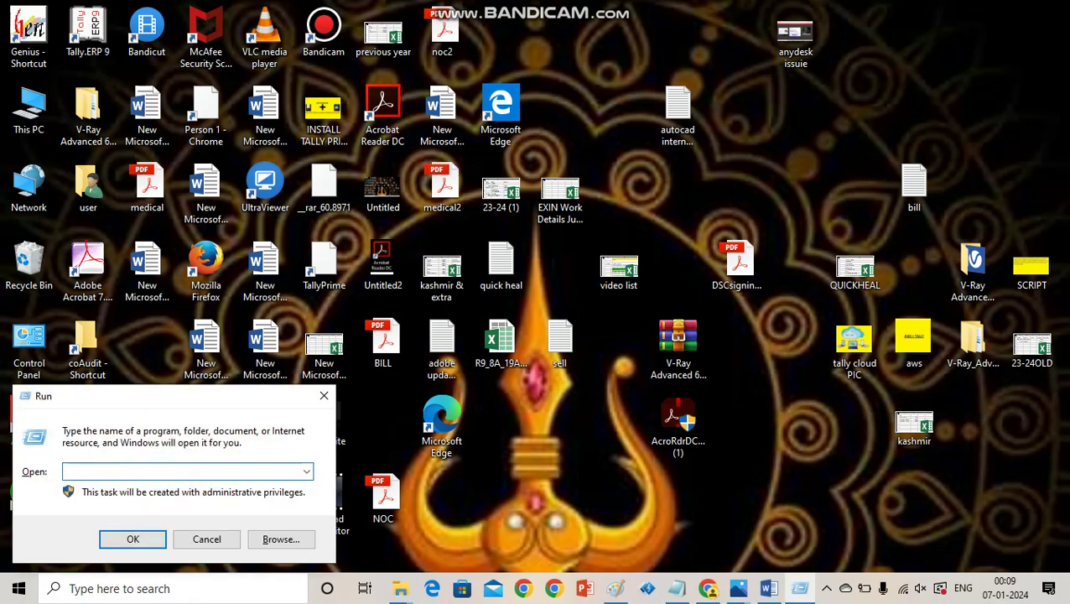
pyautogui.write('%app')
pyautogui.hotkey('ctrl', 'a')
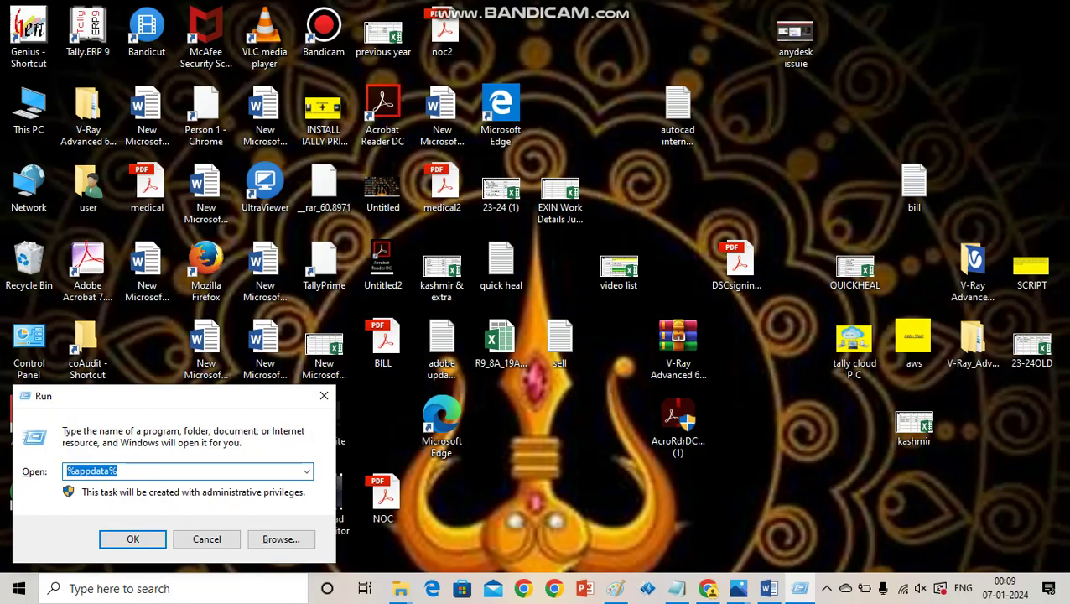
pyautogui.write('%a')
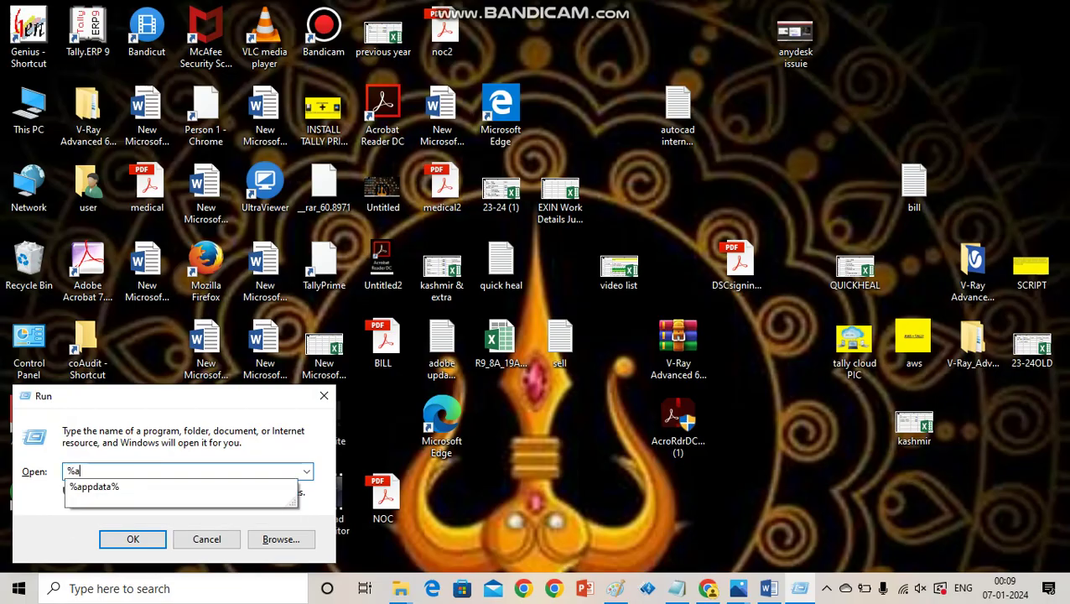
pyautogui.write('ppdata%')
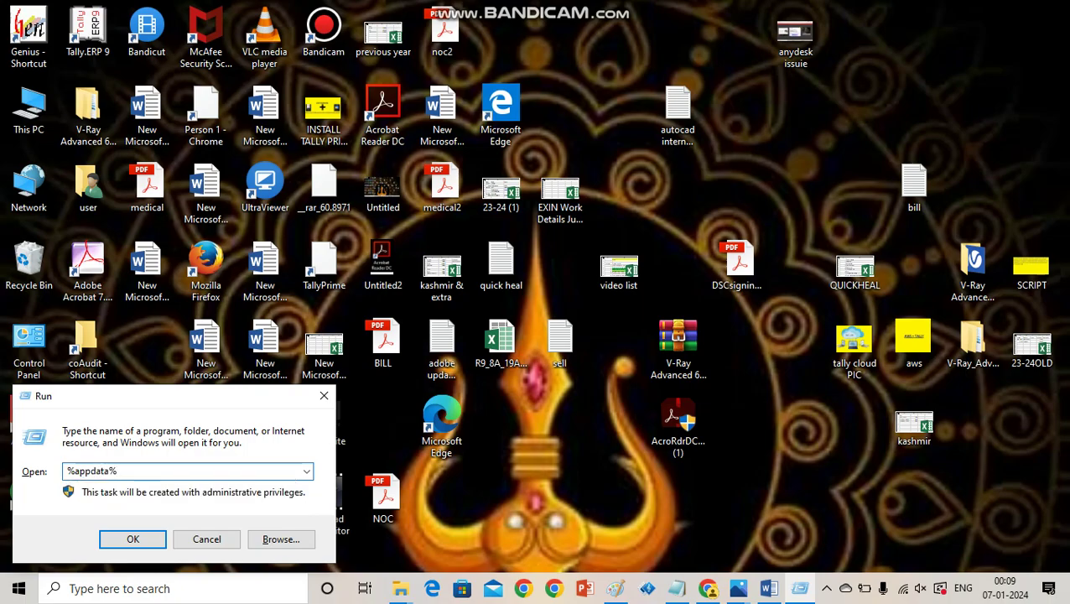
pyautogui.press('Return')
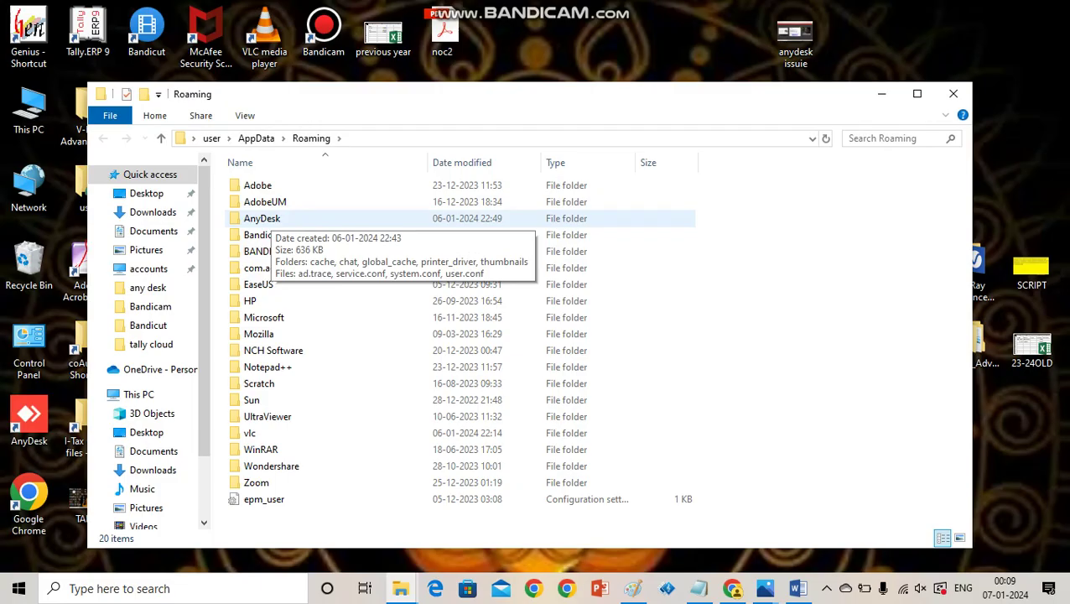
pyautogui.doubleClick(262, 218)
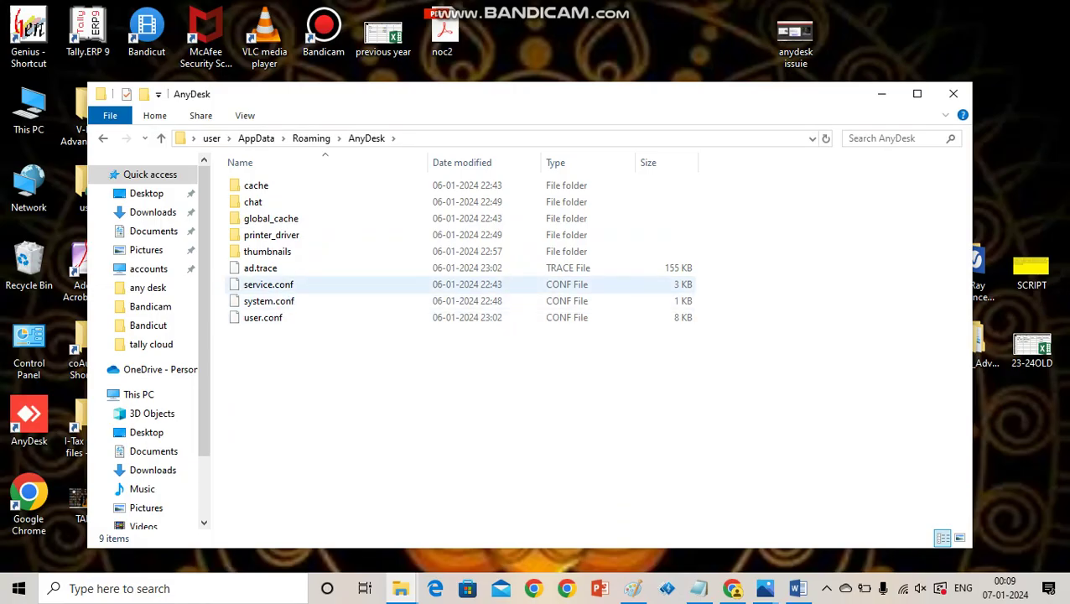
# - Delete service.conf, system.conf and user.conf from the AnyDesk folder and close the folder window
pyautogui.click(266, 286)
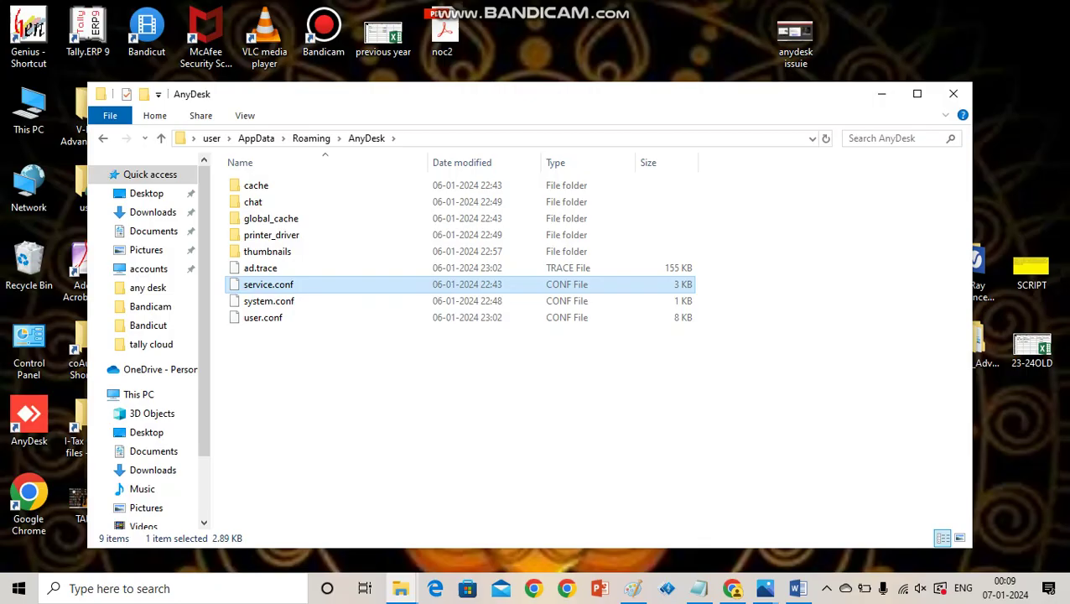
pyautogui.click(269, 301)
pyautogui.click(263, 317)
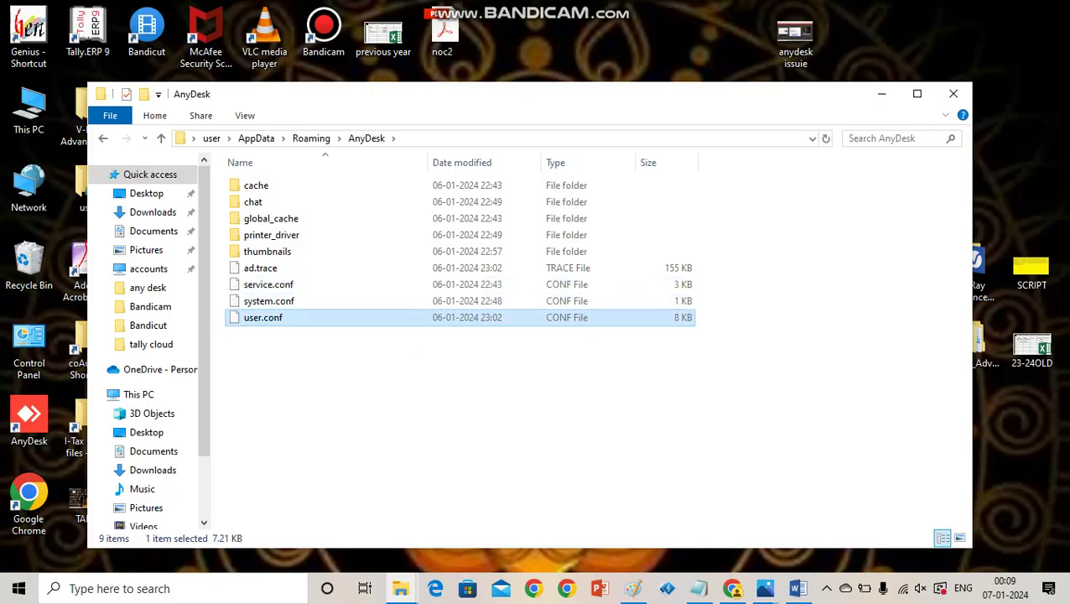
pyautogui.click(268, 284)
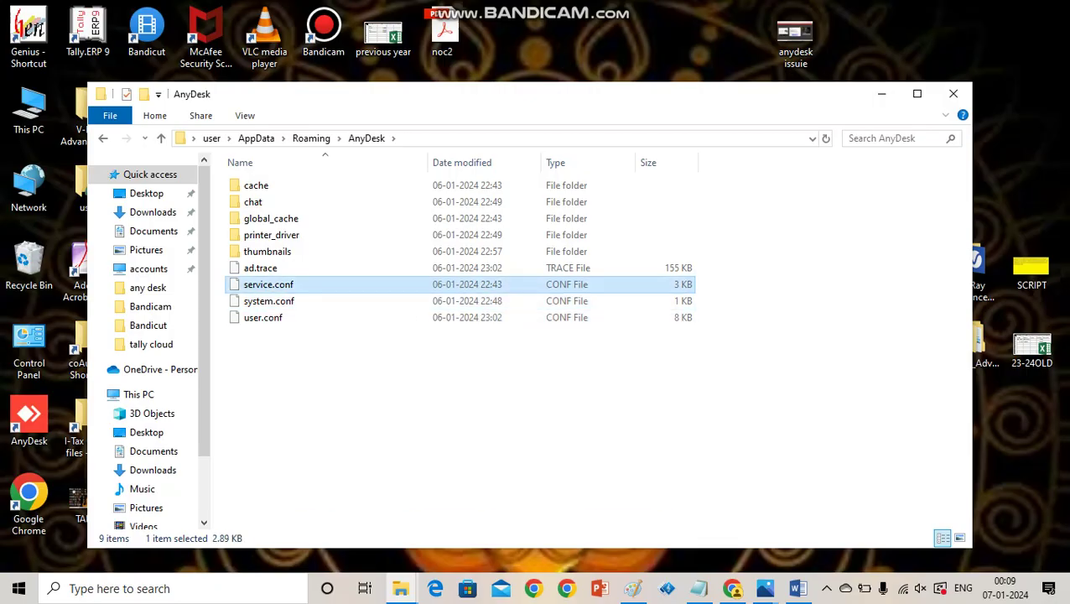
pyautogui.rightClick(277, 284)
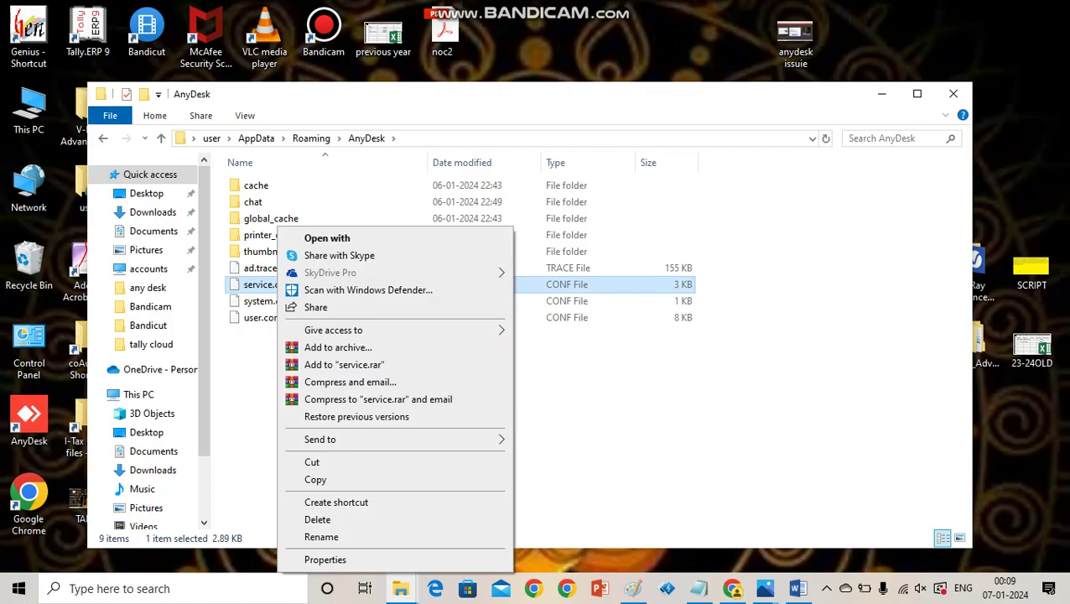
pyautogui.click(260, 301)
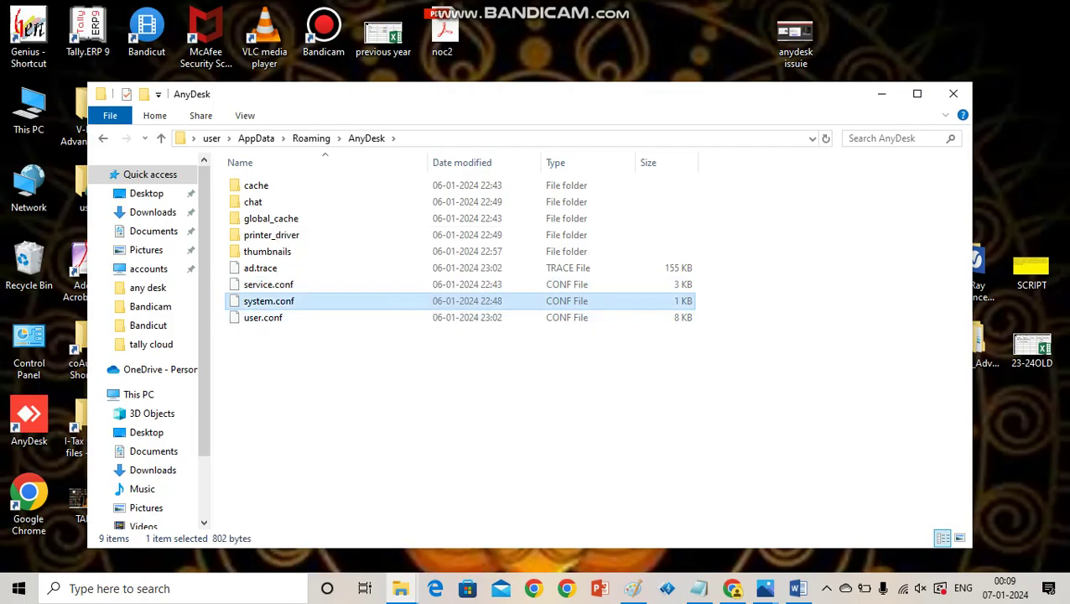
pyautogui.keyDown('ctrl'); pyautogui.click(269, 284); pyautogui.keyUp('ctrl')
pyautogui.keyDown('ctrl'); pyautogui.click(264, 317); pyautogui.keyUp('ctrl')
pyautogui.rightClick(270, 303)
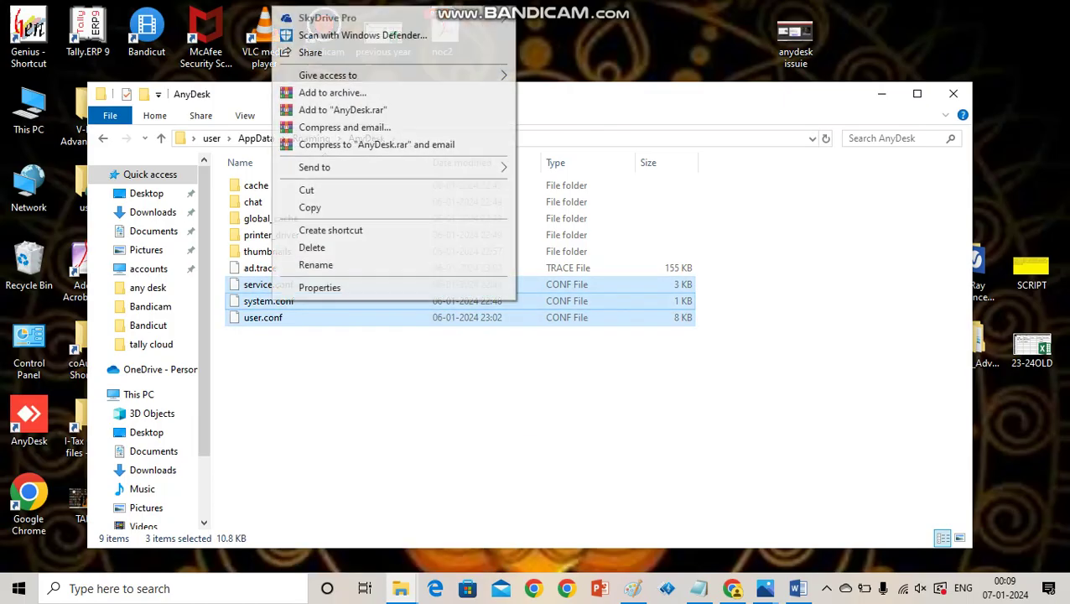
pyautogui.click(291, 246)
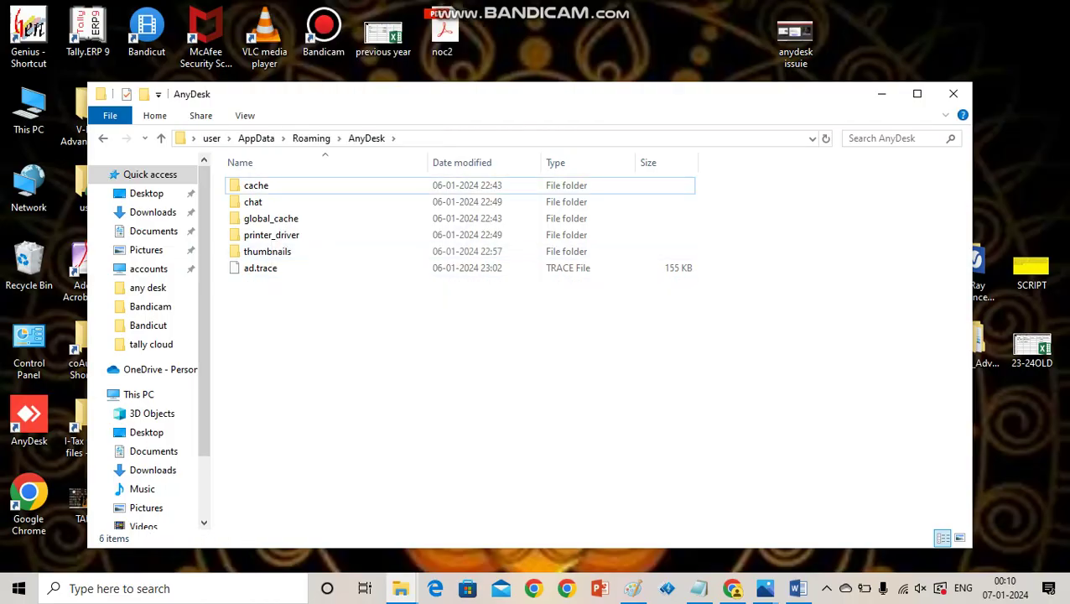
pyautogui.click(953, 93)
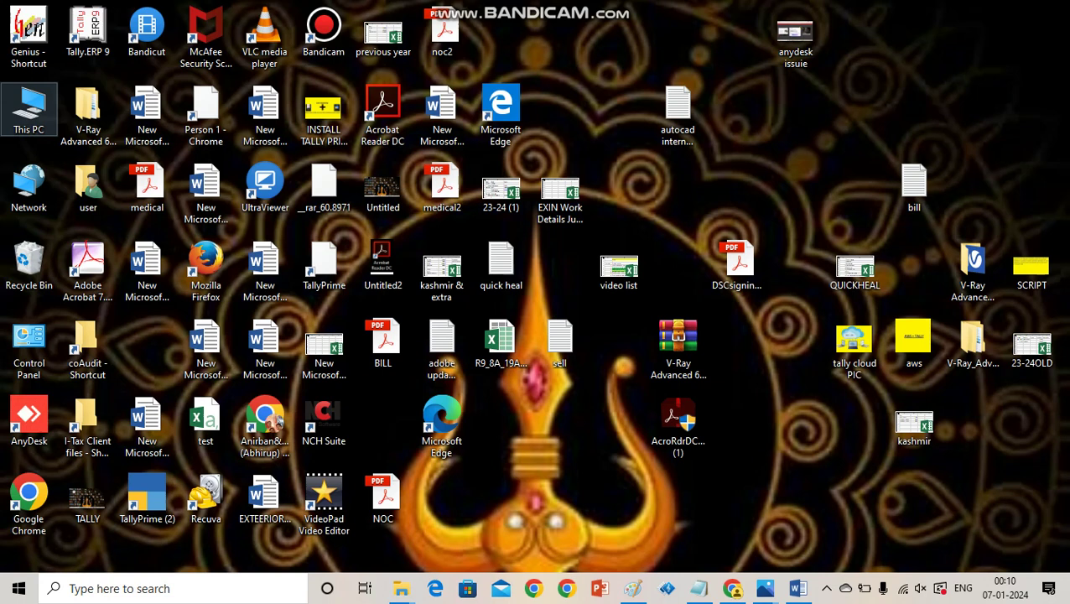
# - Browse from This PC to the System32 folder inside C:\Windows
pyautogui.doubleClick(28, 109)
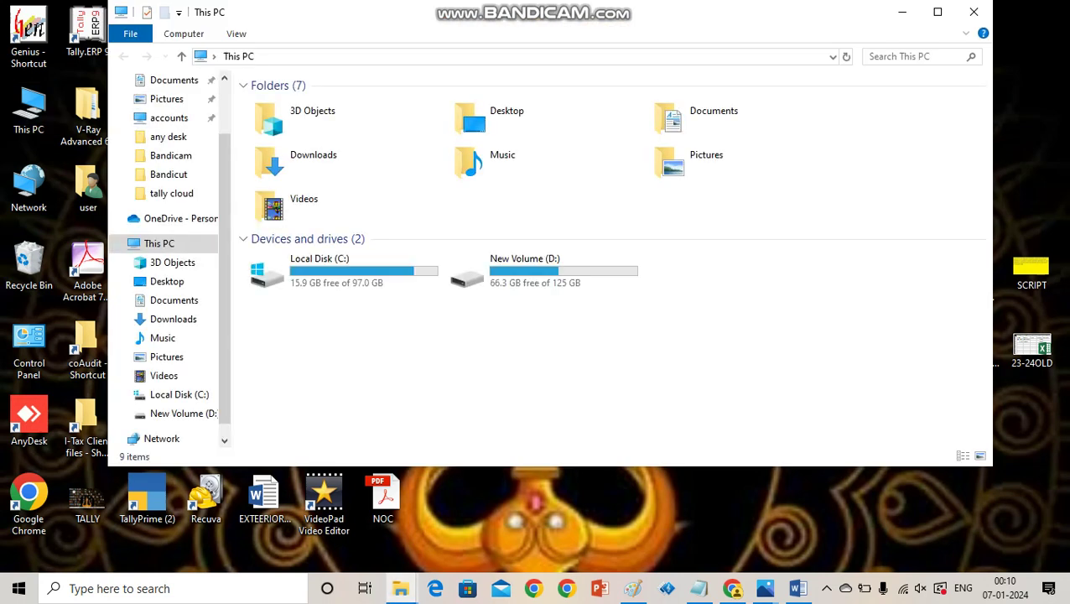
pyautogui.doubleClick(331, 270)
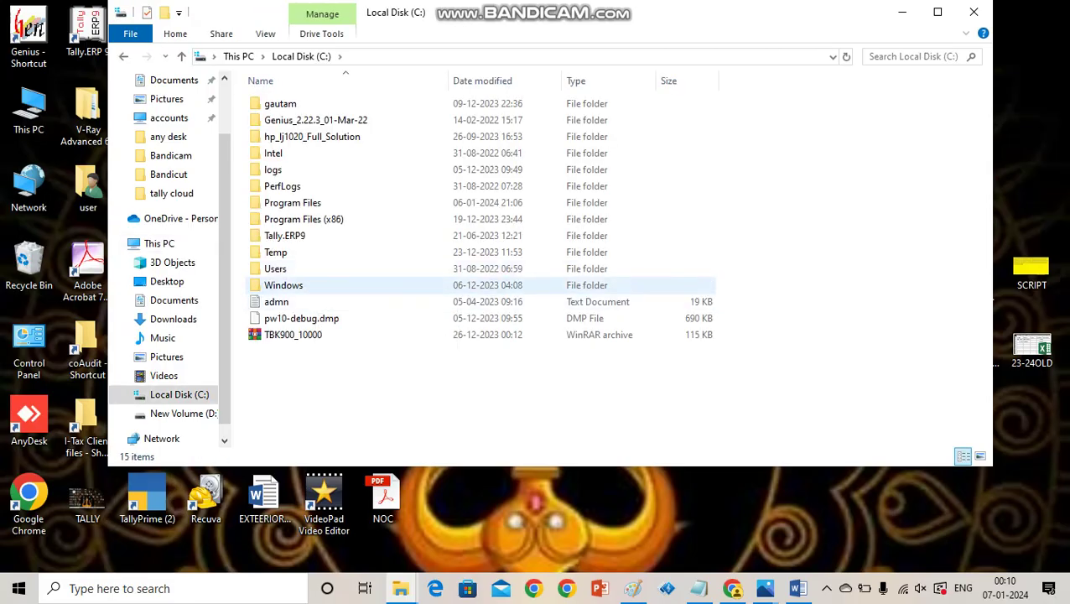
pyautogui.click(284, 285)
pyautogui.doubleClick(283, 285)
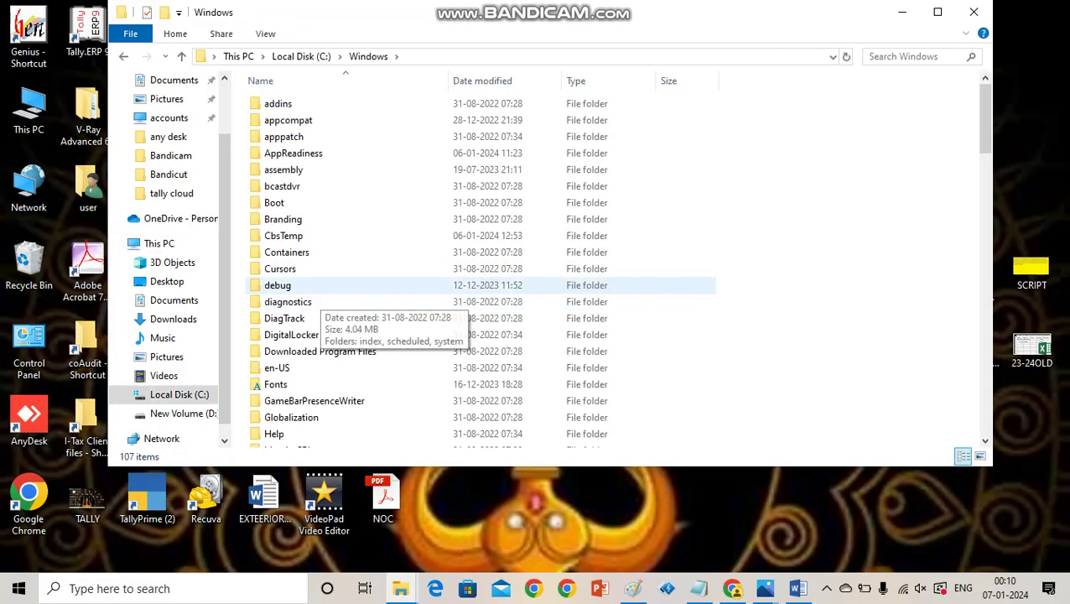
pyautogui.scroll(-5, 334, 371)
pyautogui.scroll(-7, 333, 370)
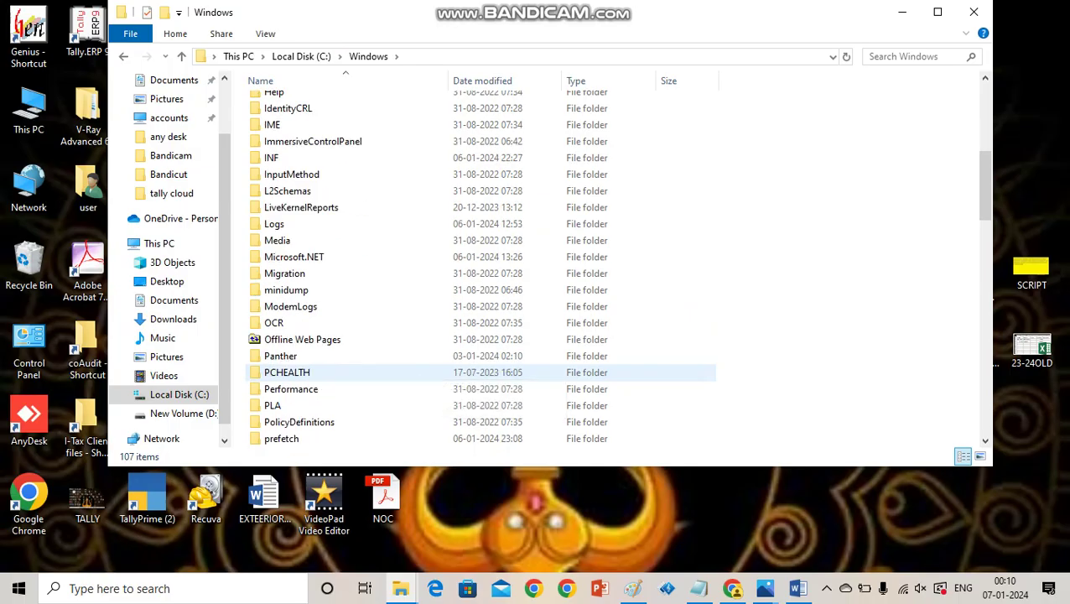
pyautogui.scroll(-4, 334, 371)
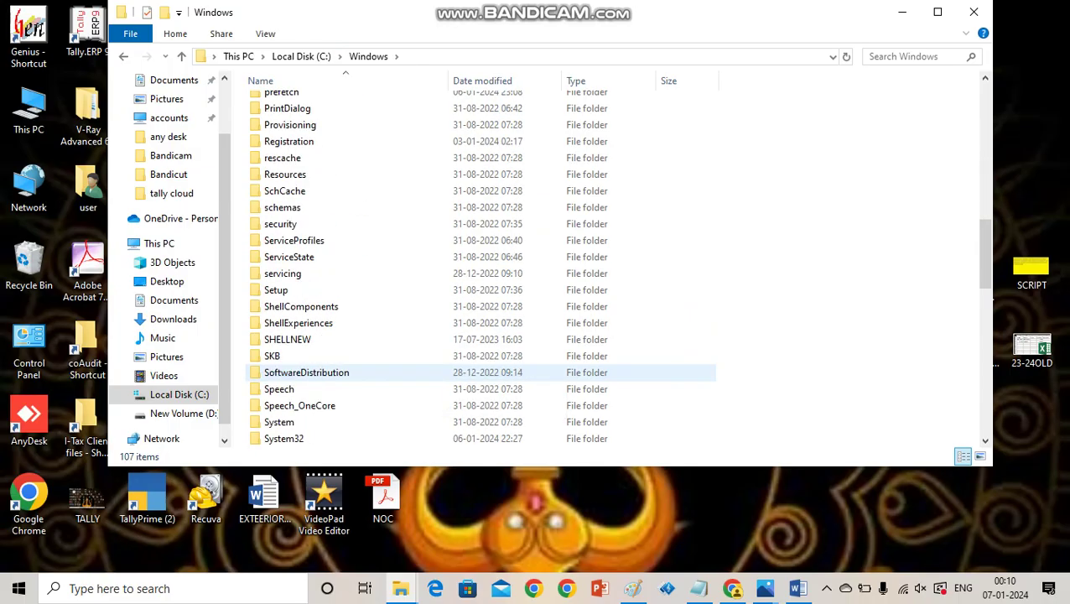
pyautogui.doubleClick(284, 339)
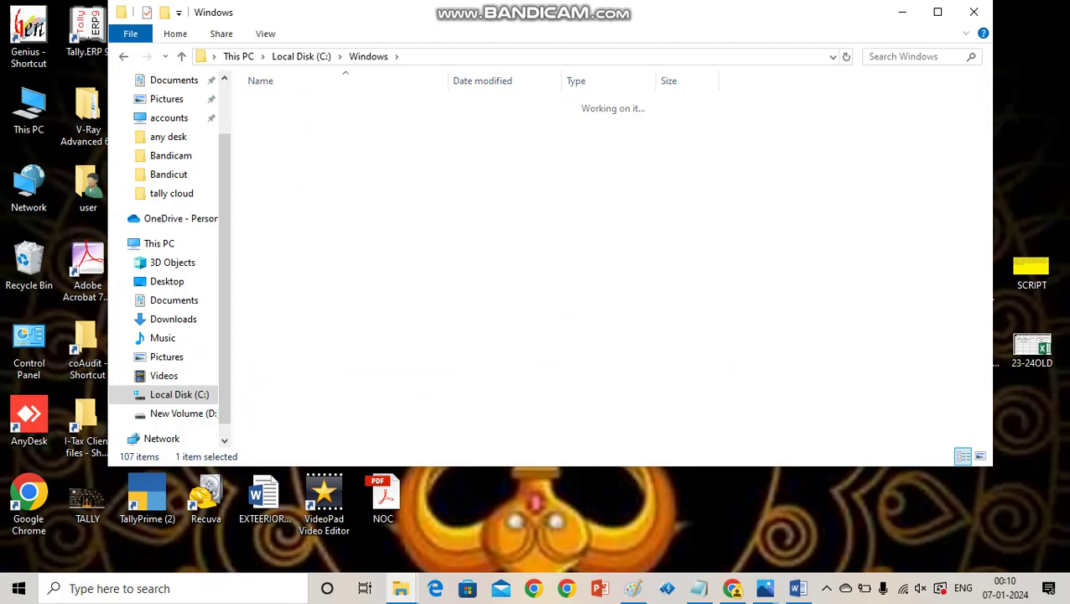
# - Open the FileRepository folder inside System32's DriverStore folder
pyautogui.scroll(-2, 333, 322)
pyautogui.scroll(-2, 334, 327)
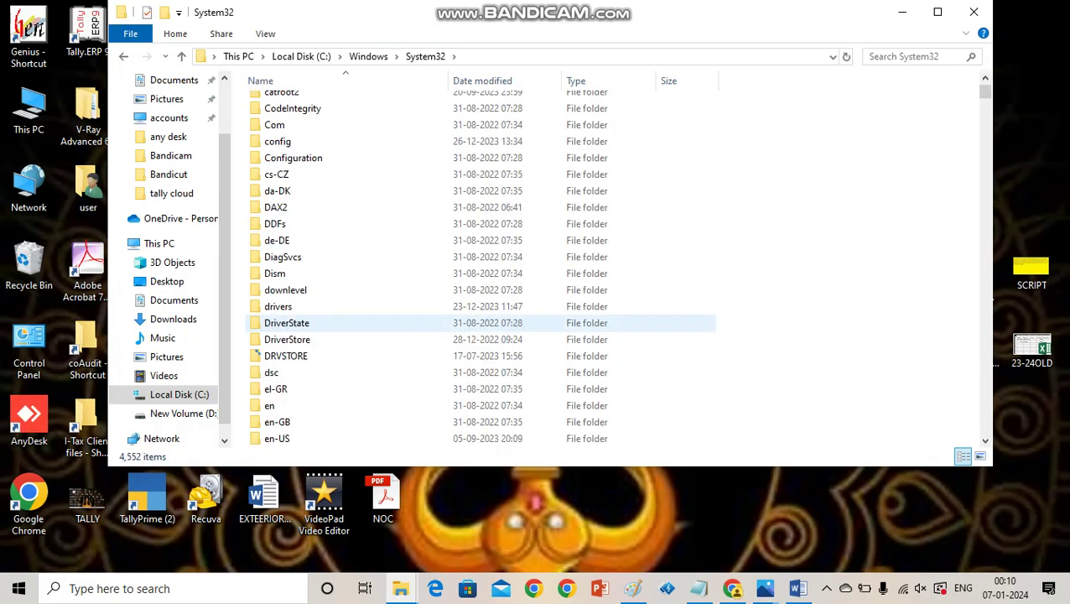
pyautogui.doubleClick(287, 339)
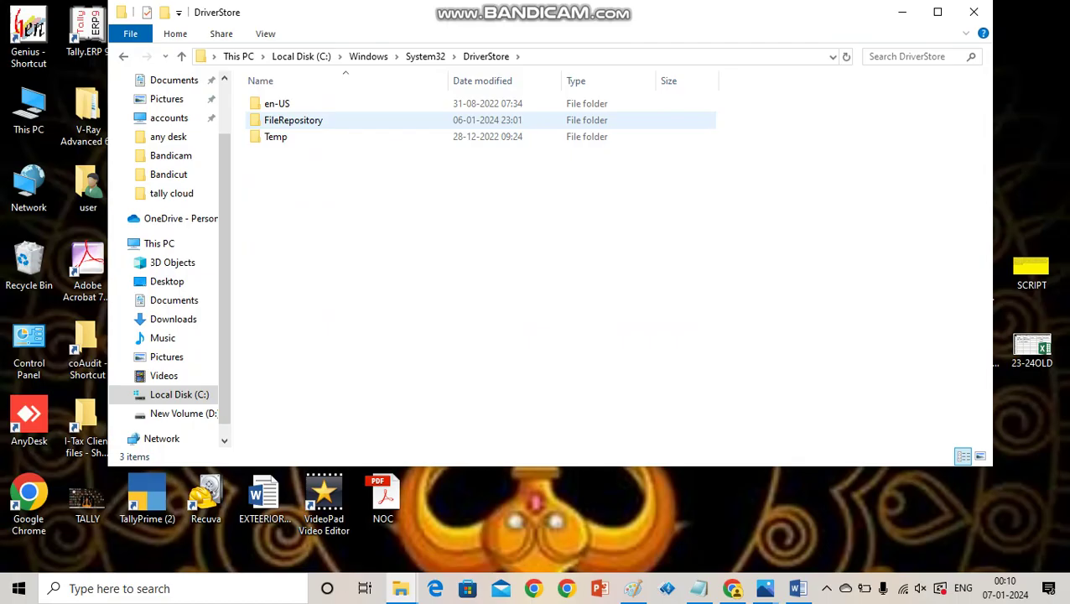
pyautogui.doubleClick(294, 120)
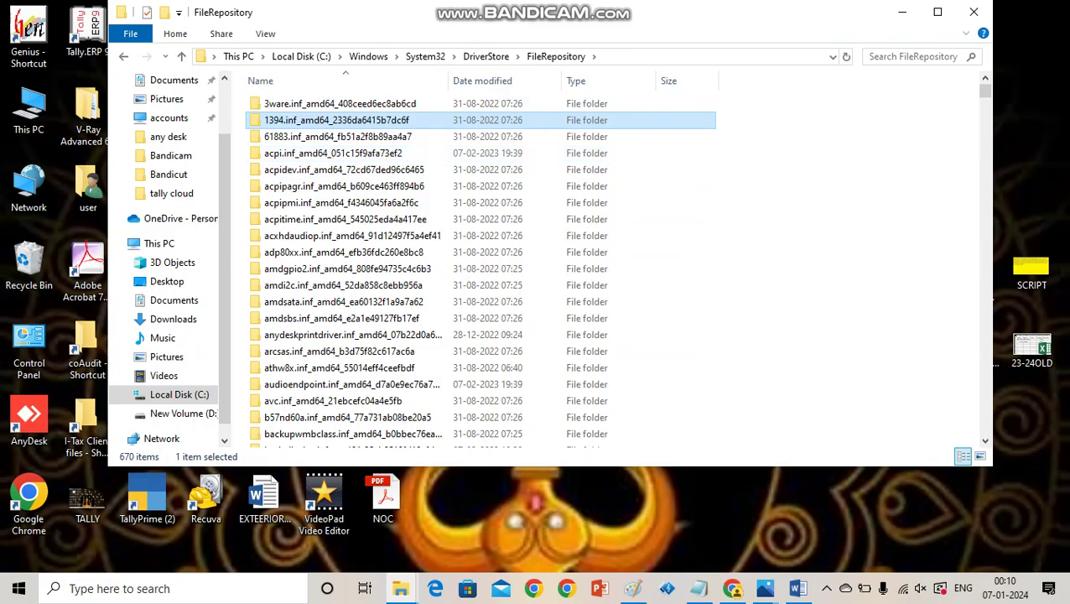
# - Open the advanced security settings of the anydeskprintdriver.inf_amd64 folder in FileRepository
pyautogui.scroll(-2, 482, 268)
pyautogui.scroll(2, 482, 268)
pyautogui.scroll(-1, 482, 268)
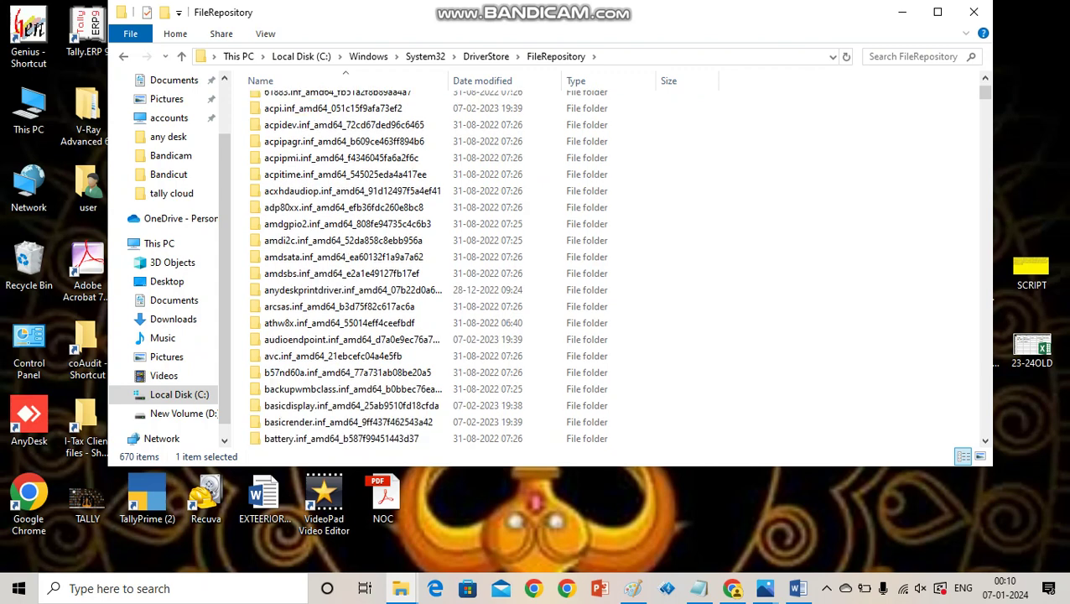
pyautogui.click(352, 289)
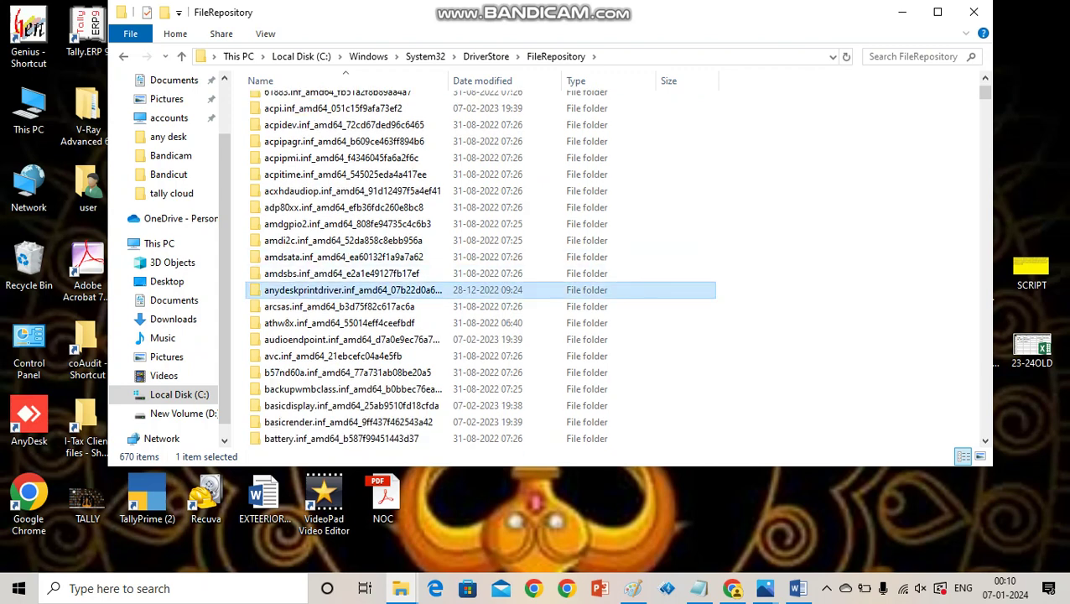
pyautogui.rightClick(304, 289)
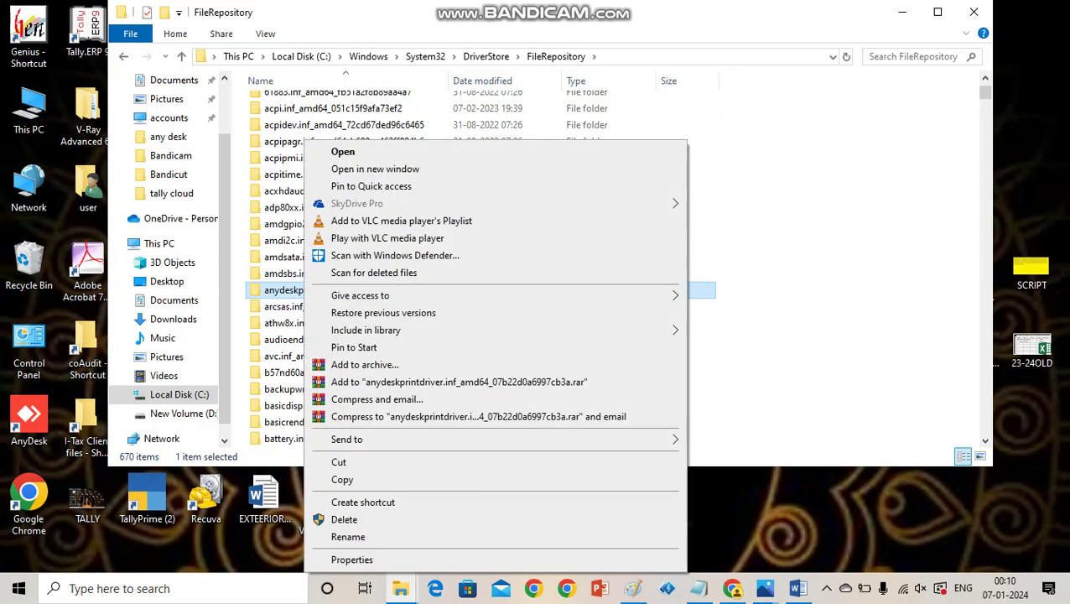
pyautogui.click(352, 559)
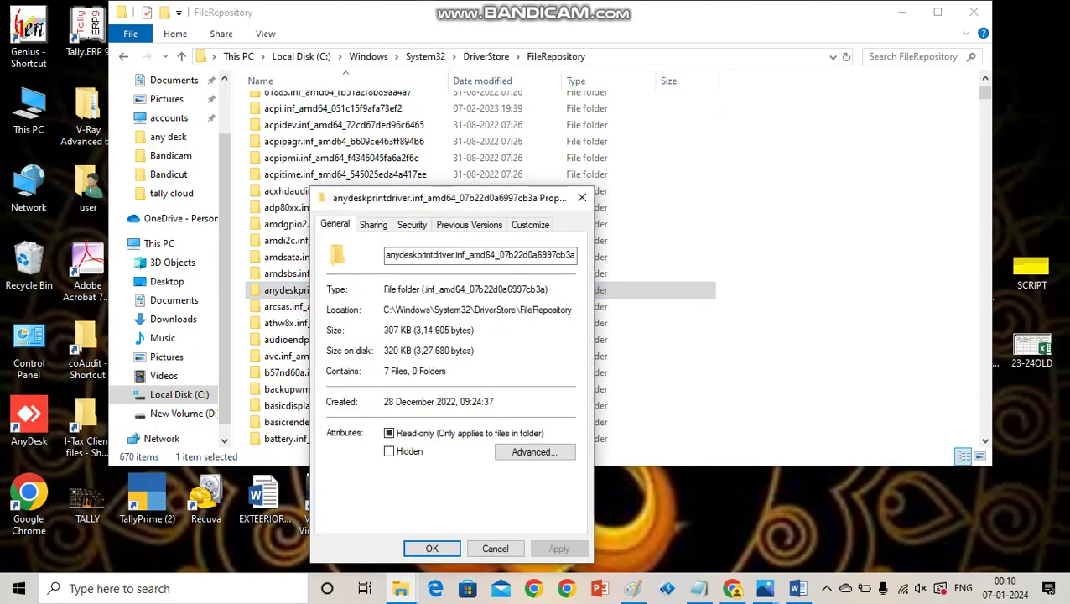
pyautogui.click(411, 224)
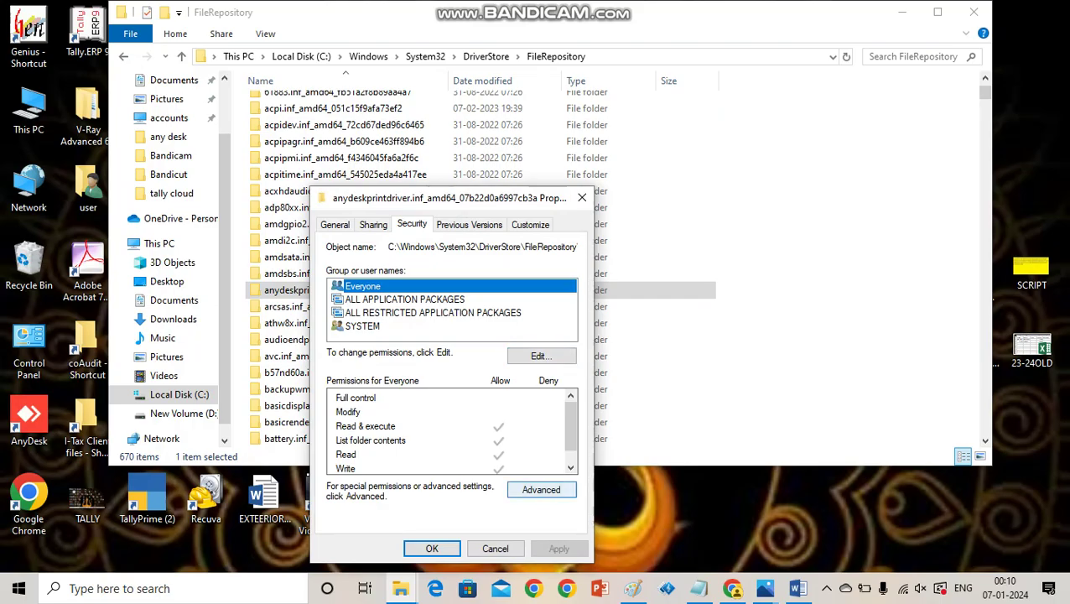
pyautogui.click(541, 489)
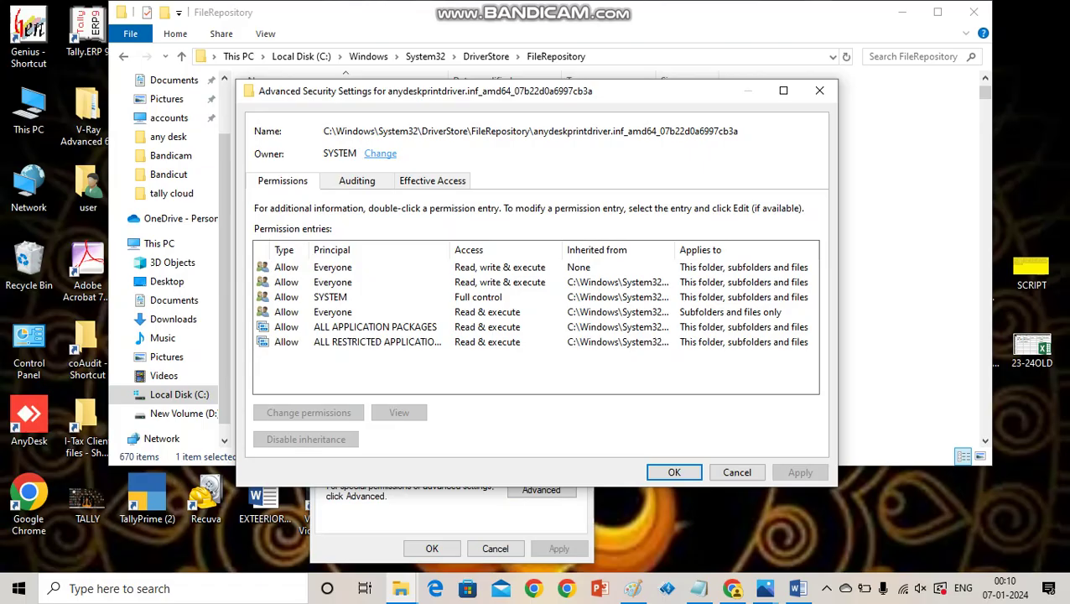
# - Change the owner of the anydeskprintdriver folder from the advanced security settings to everyone, checking the name
pyautogui.click(380, 153)
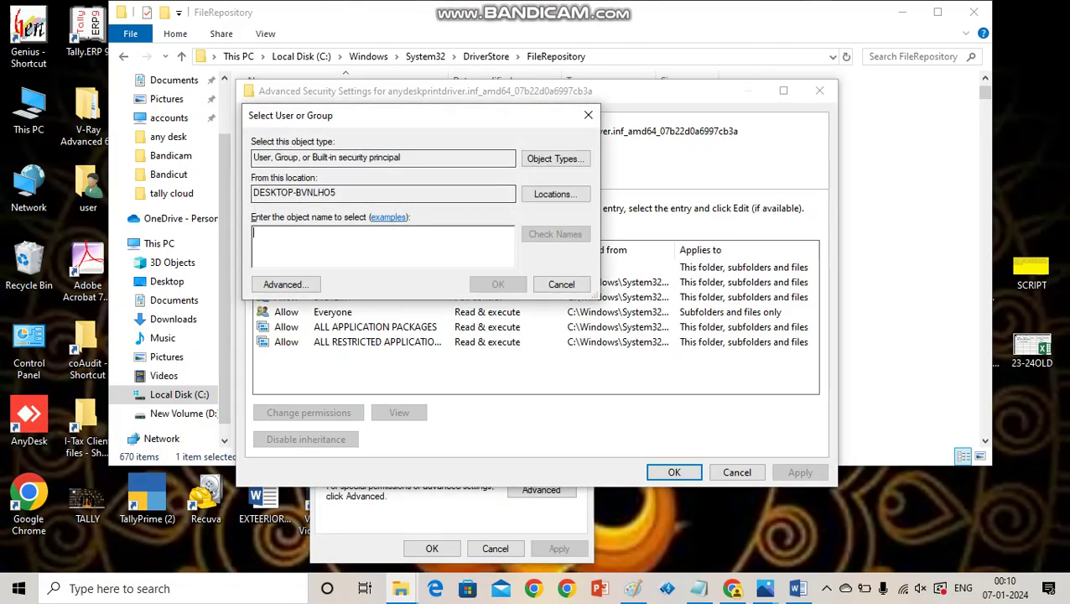
pyautogui.write('ev')
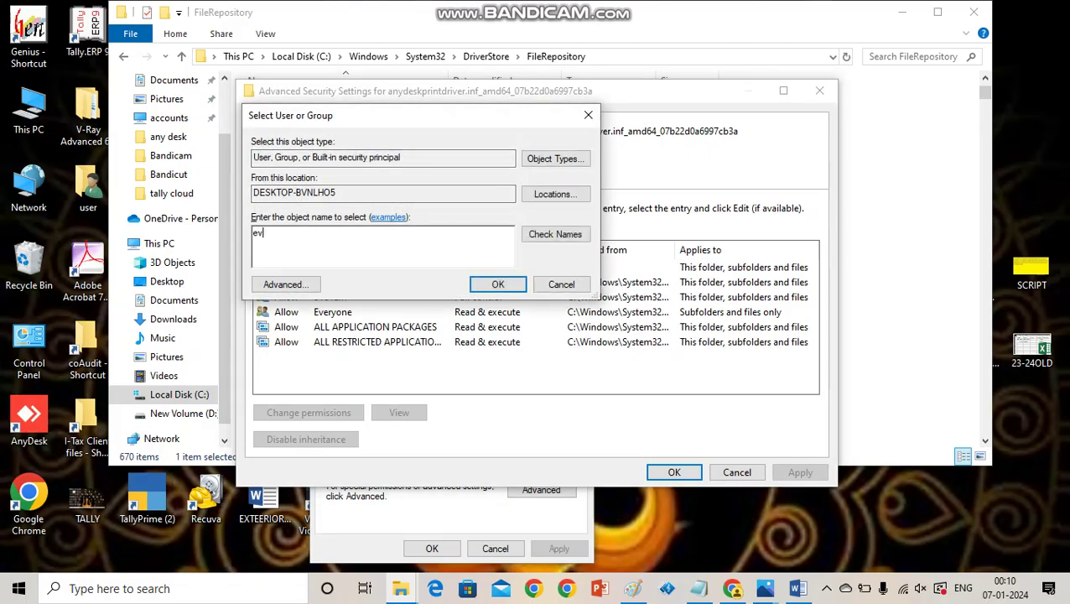
pyautogui.write('eryone')
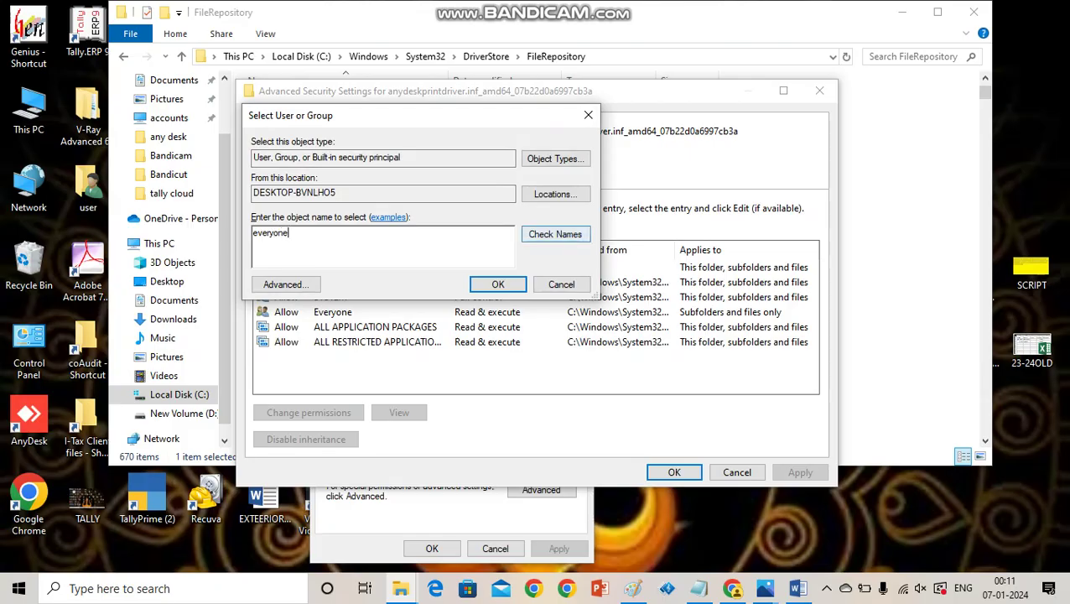
pyautogui.click(554, 234)
pyautogui.click(498, 284)
pyautogui.press('Return')
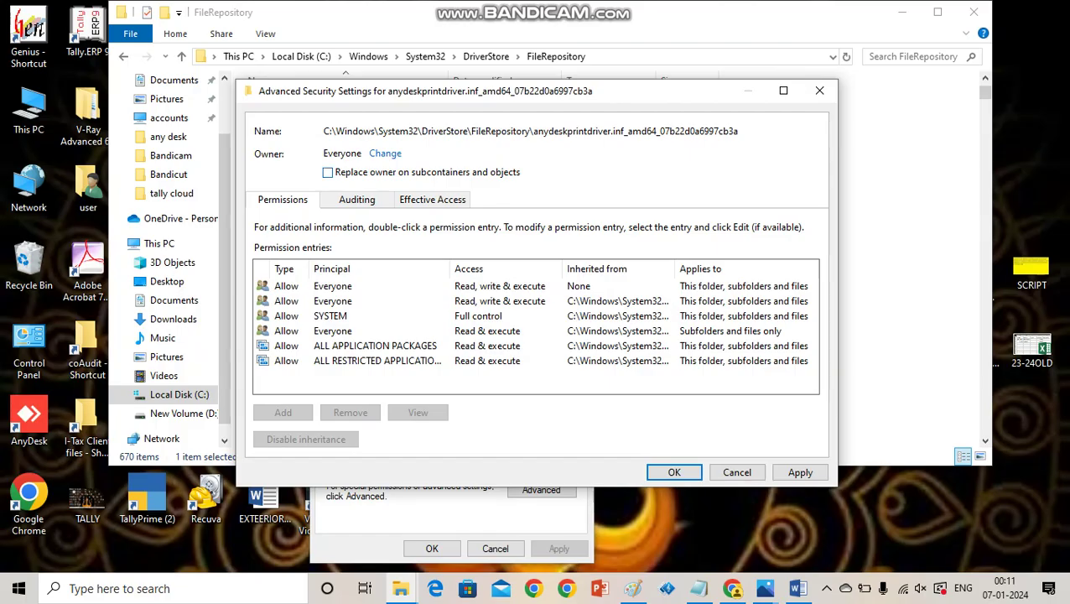
# - Replace the owner on the anydeskprintdriver folder's subcontainers and objects too, and apply the ownership change
pyautogui.click(327, 172)
pyautogui.hotkey('alt', 'a')
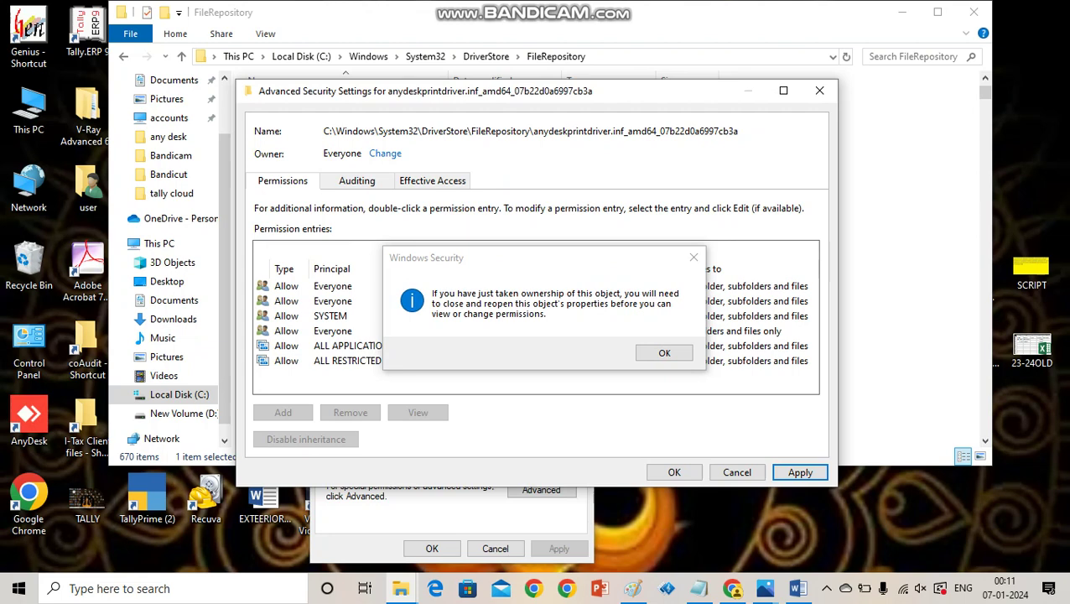
pyautogui.press('Return')
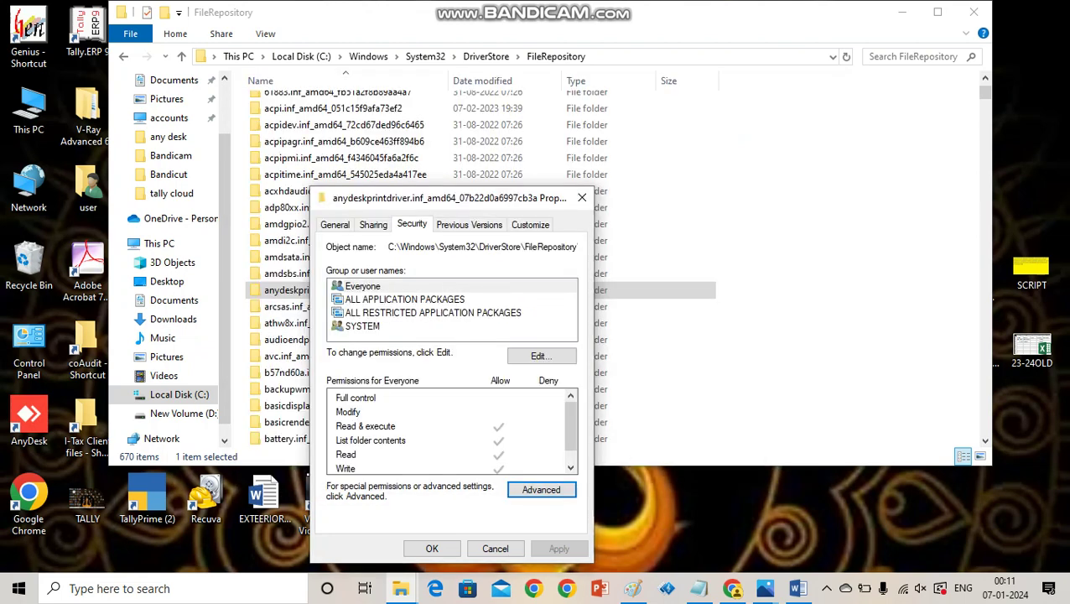
# - Allow Everyone full control in the anydeskprintdriver folder's permissions, apply the change and close its properties
pyautogui.click(362, 286)
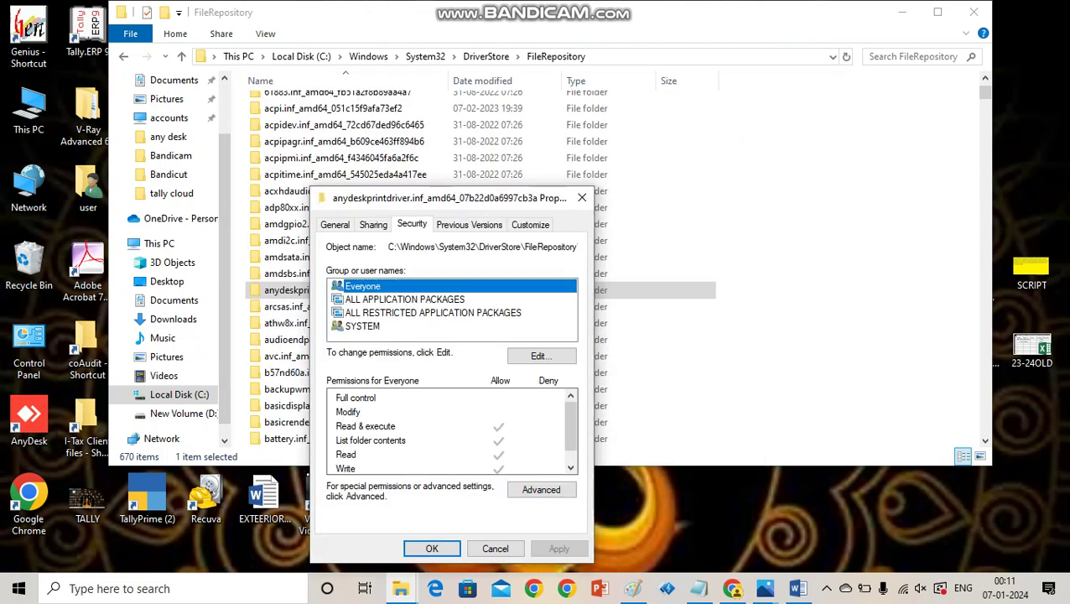
pyautogui.click(540, 355)
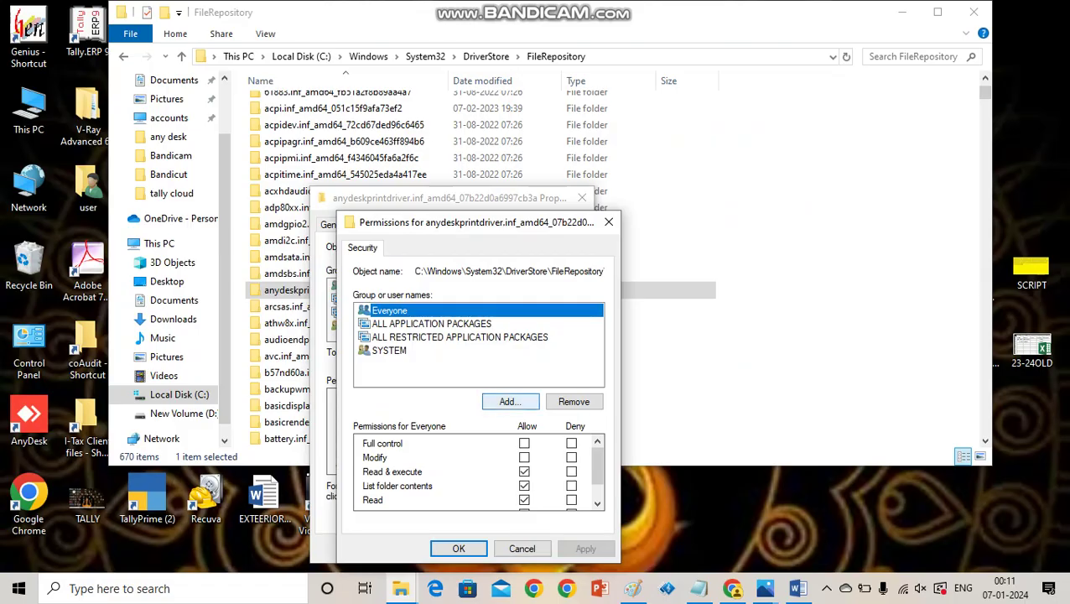
pyautogui.click(511, 401)
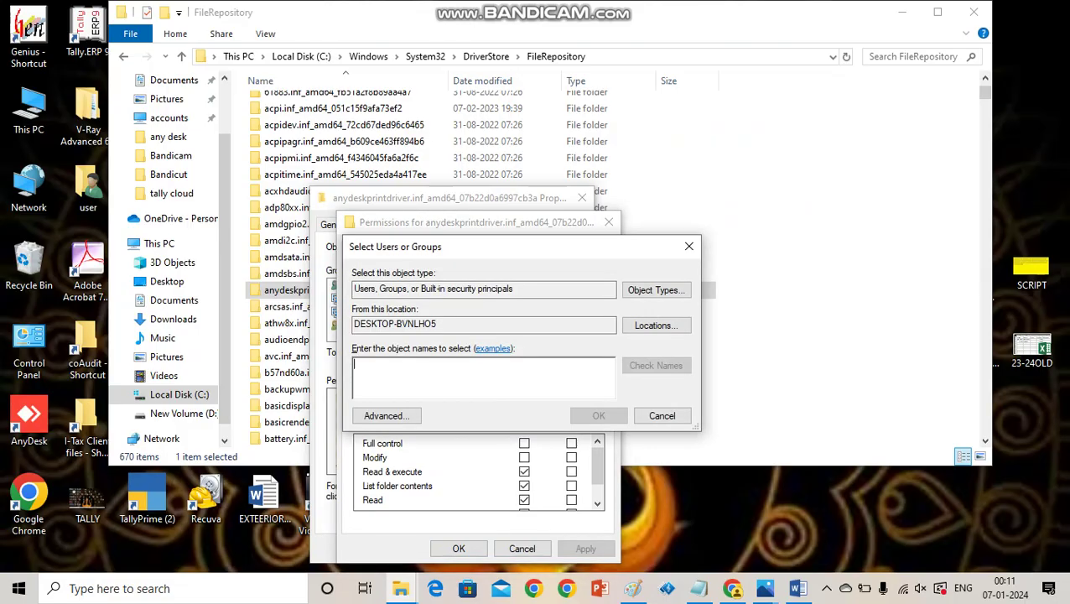
pyautogui.press('Escape')
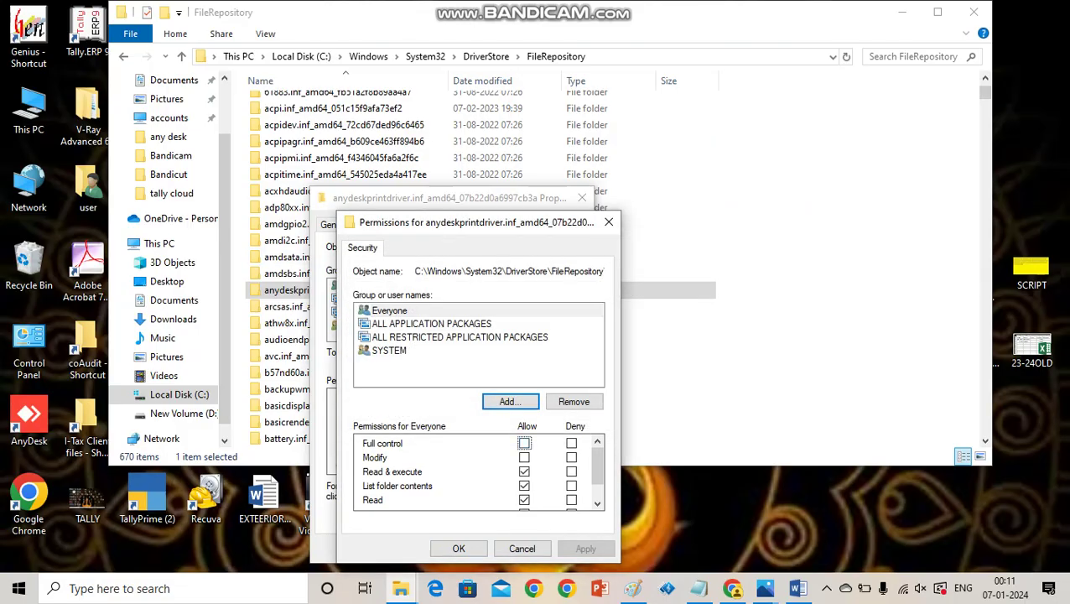
pyautogui.click(524, 443)
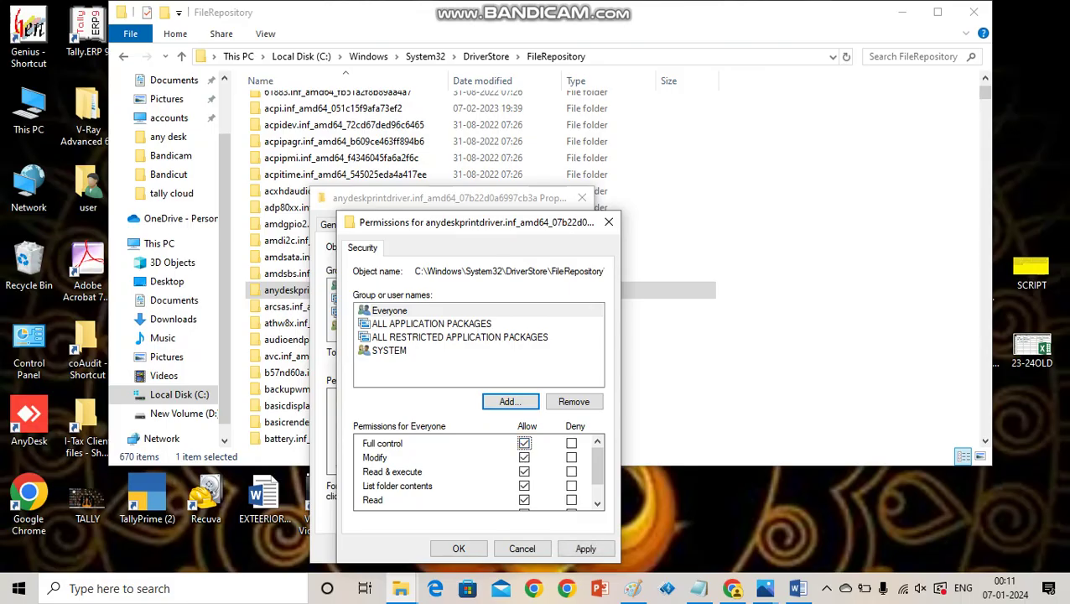
pyautogui.click(586, 549)
pyautogui.click(598, 358)
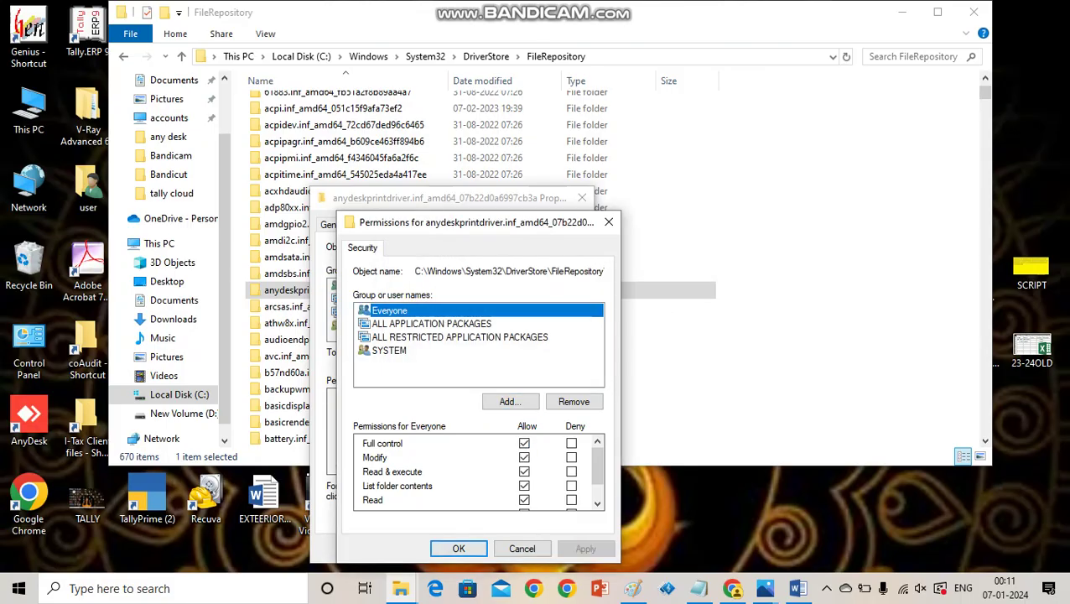
pyautogui.click(457, 548)
pyautogui.click(432, 548)
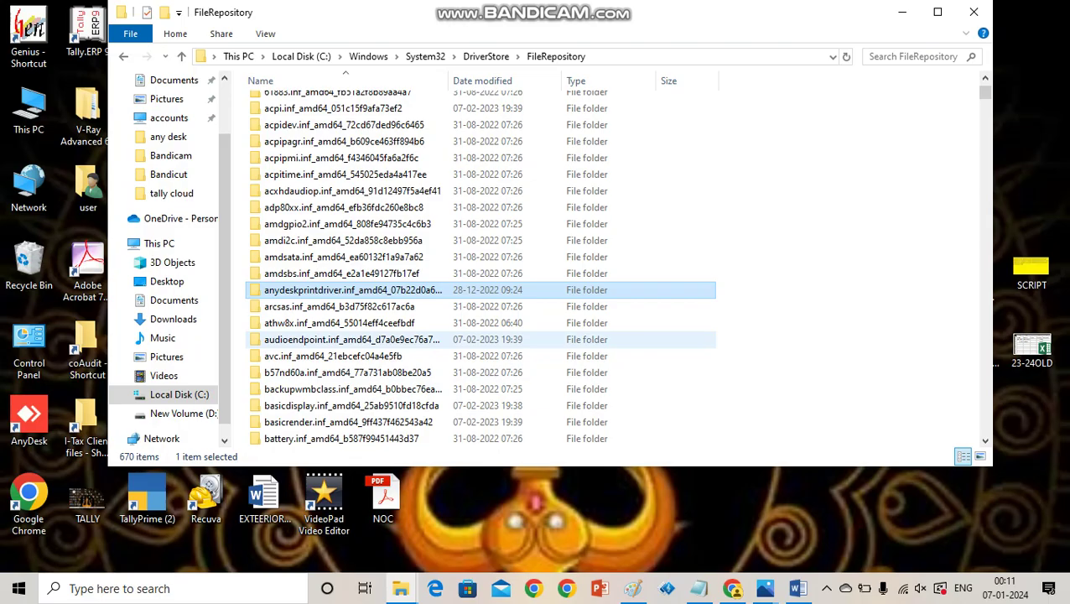
# - Delete the anydeskprintdriver.inf_amd64 folder from FileRepository and close the folder window
pyautogui.rightClick(332, 289)
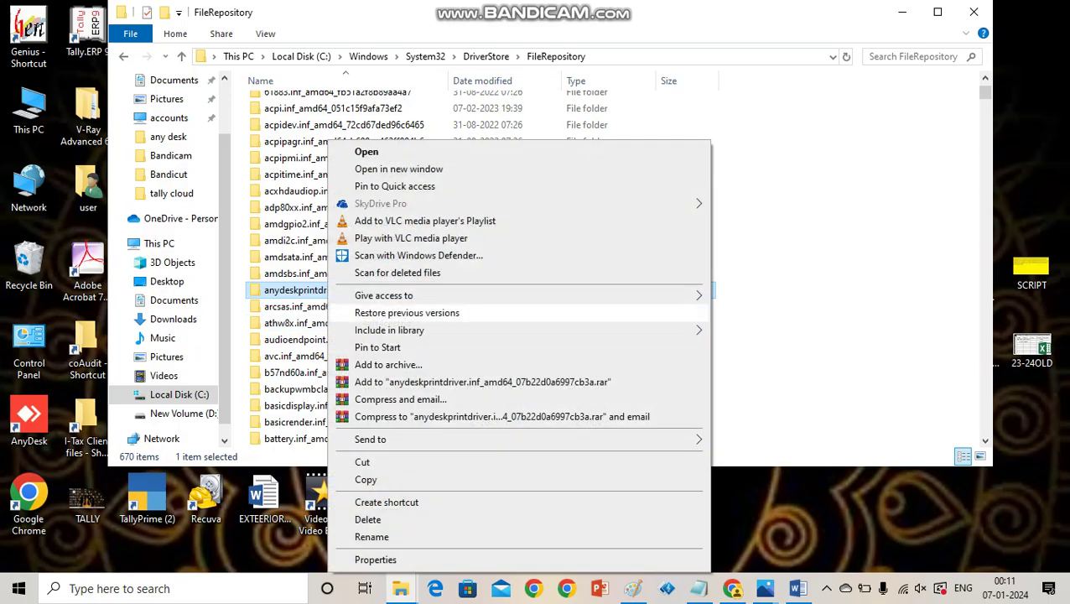
pyautogui.click(368, 519)
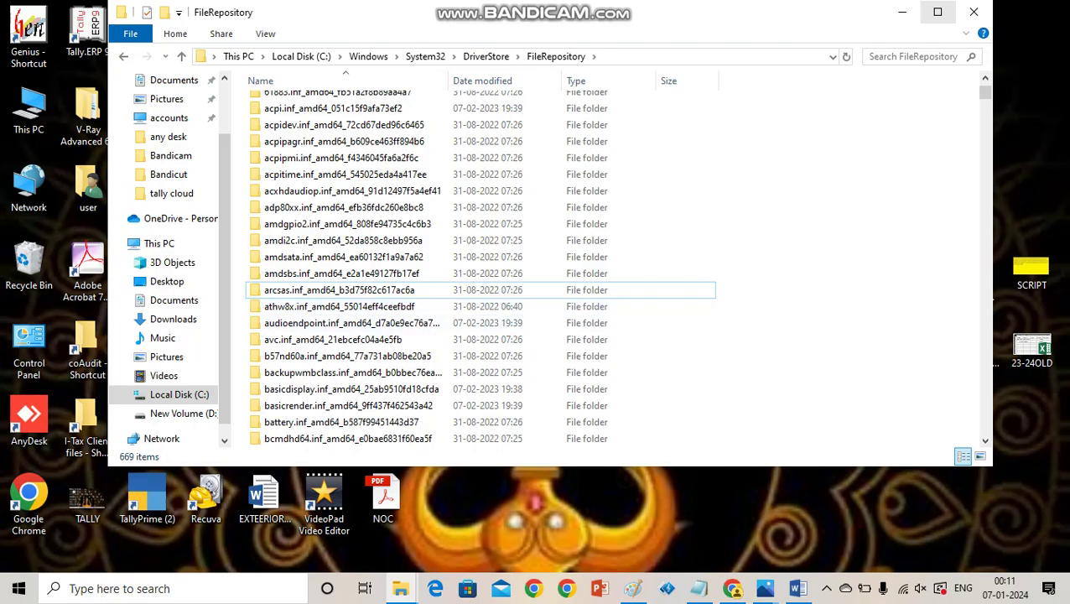
pyautogui.click(973, 12)
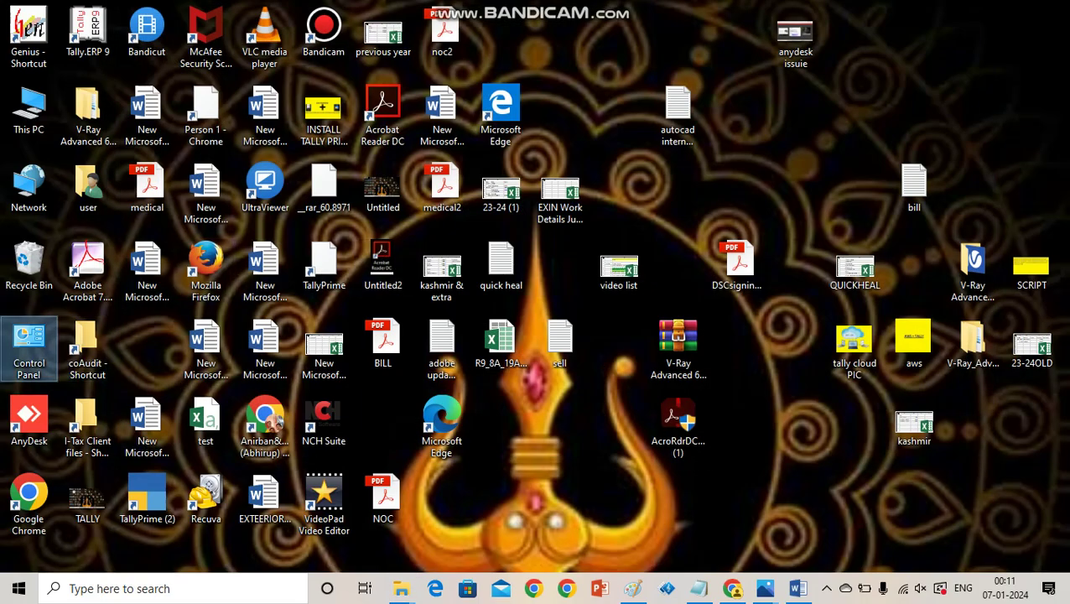
# - Uninstall AnyDesk through Programs and Features in Control Panel without the option to remove configuration files, and close the window
pyautogui.doubleClick(29, 345)
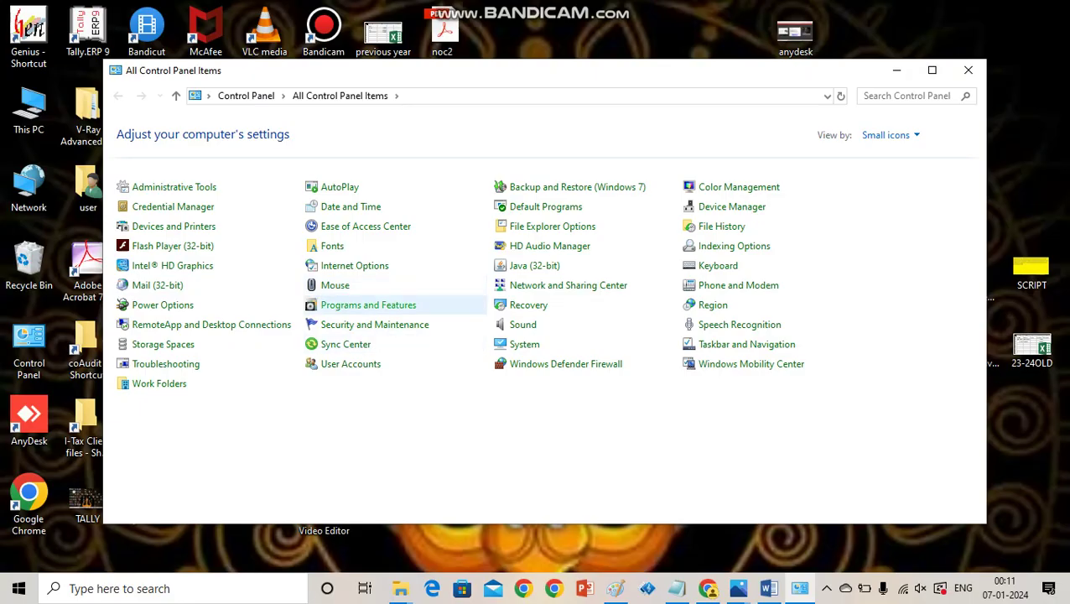
pyautogui.click(368, 305)
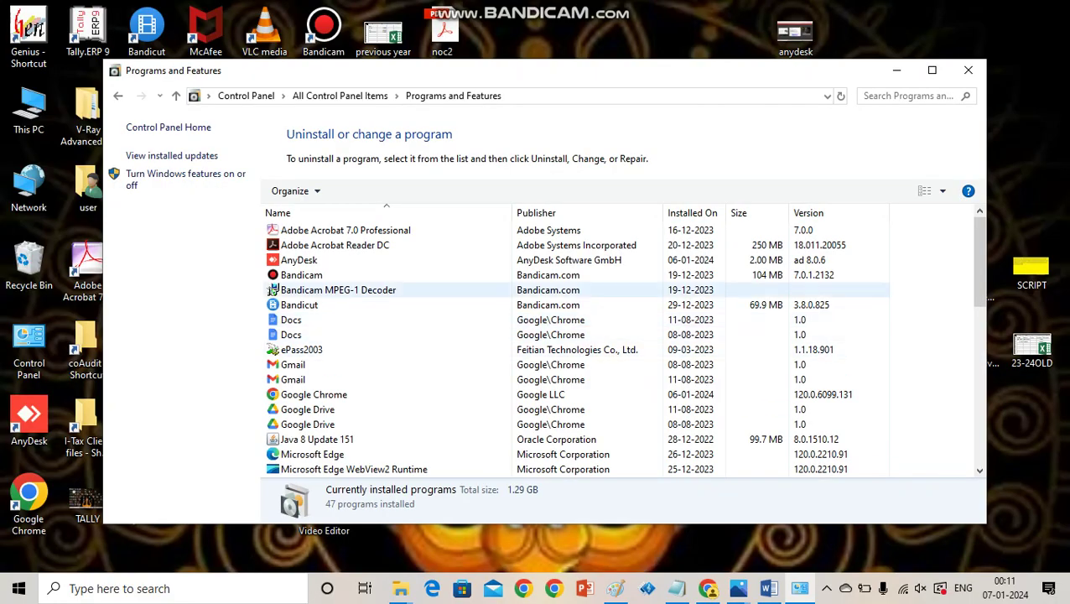
pyautogui.click(368, 260)
pyautogui.click(372, 190)
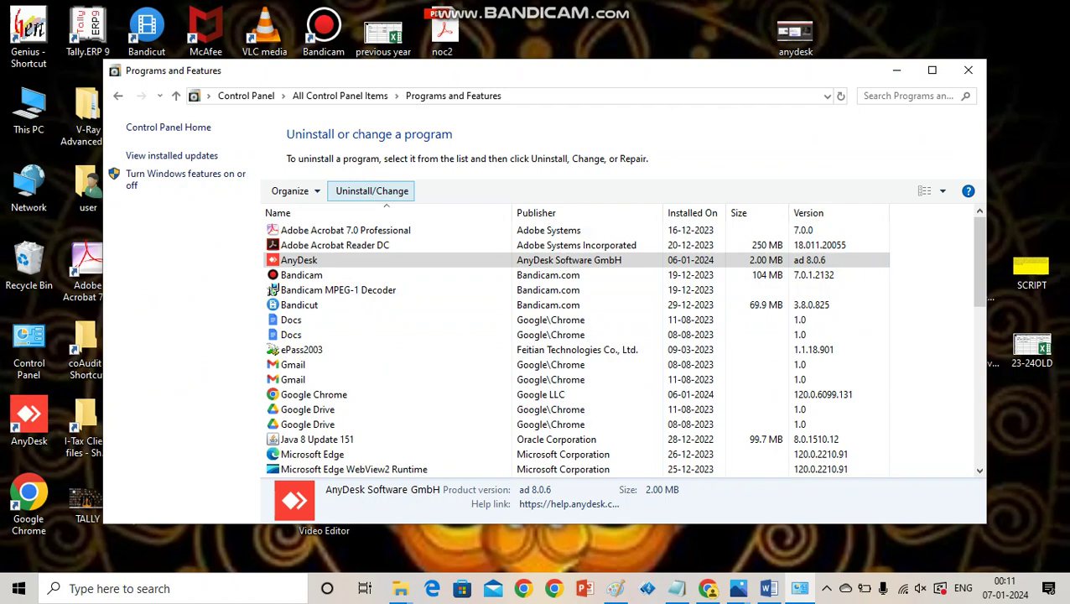
pyautogui.click(371, 191)
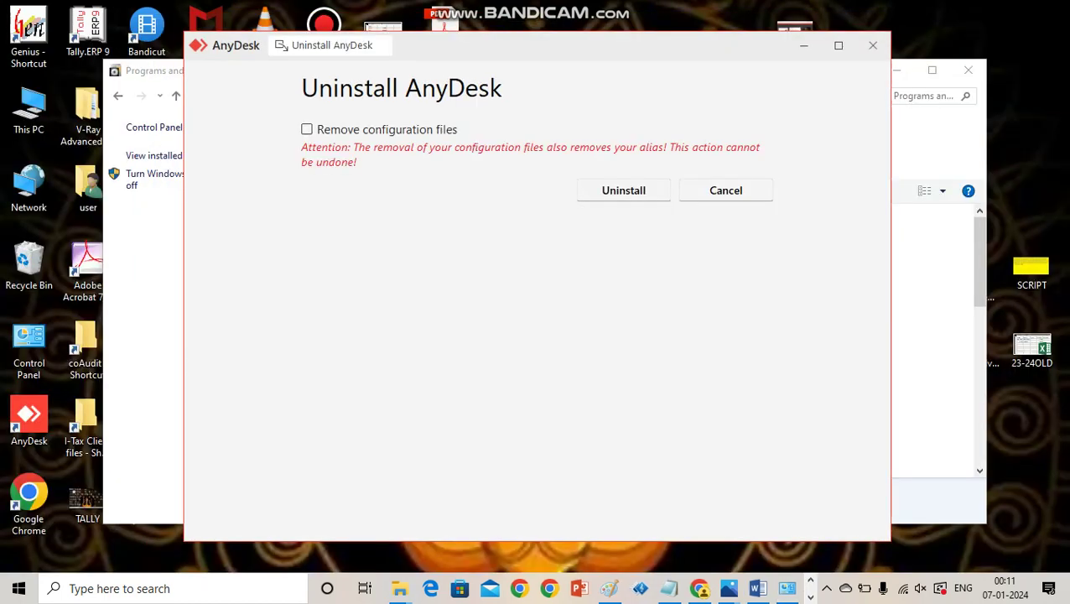
pyautogui.click(623, 191)
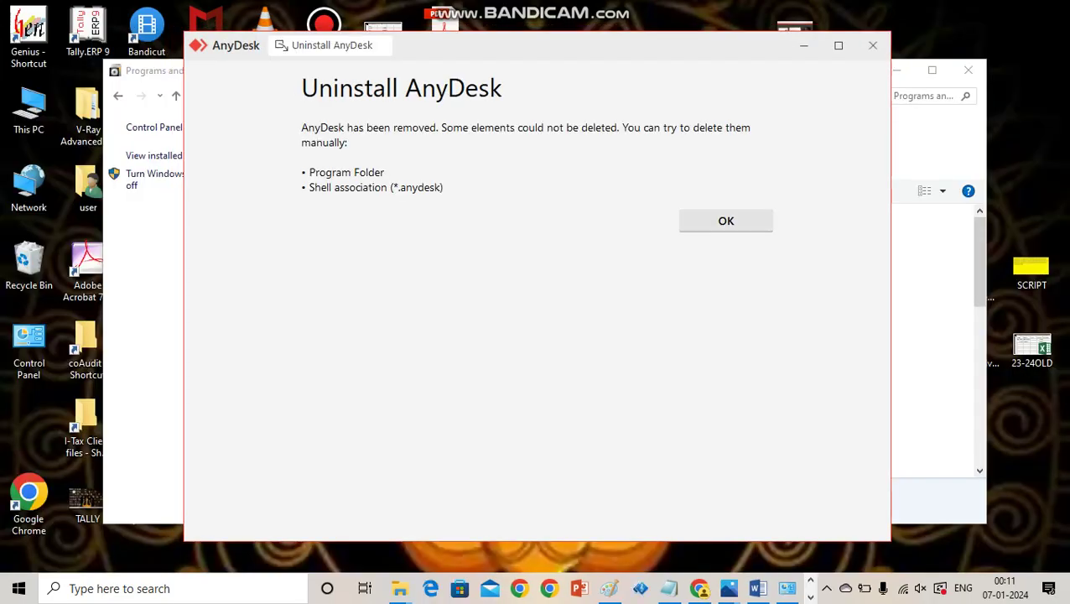
pyautogui.click(726, 220)
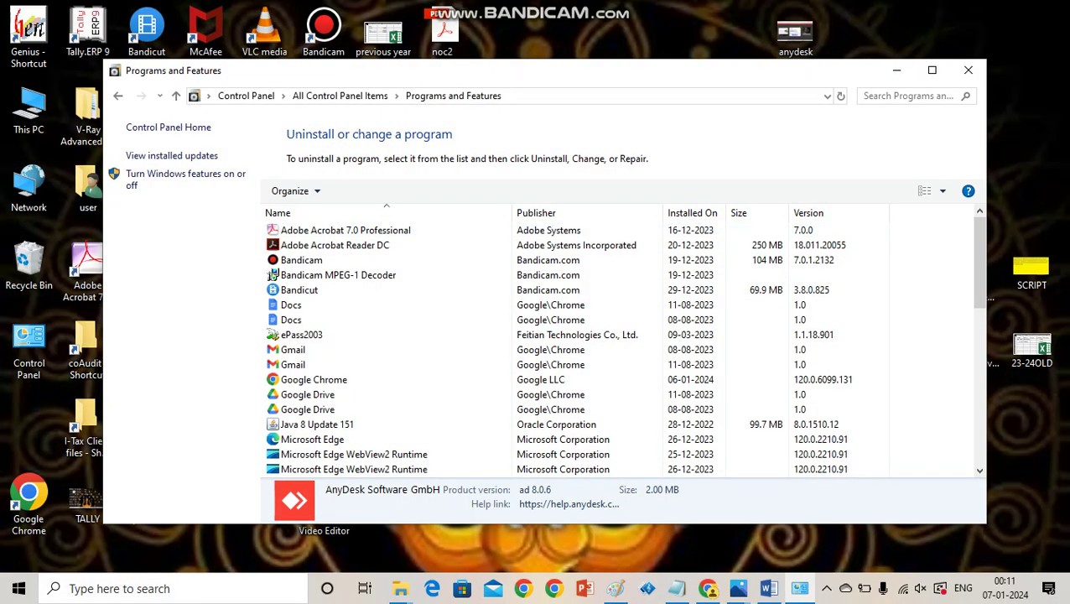
pyautogui.click(967, 70)
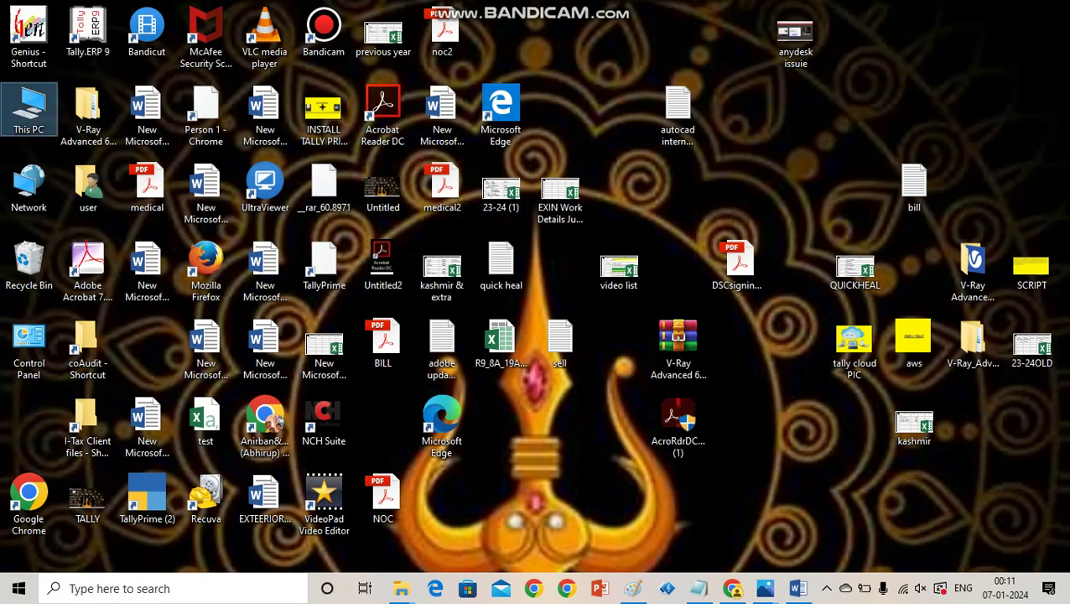
# - Run AnyDesk (1) from the Downloads folder and install AnyDesk to C:\Program Files (x86)\AnyDesk with the default options
pyautogui.doubleClick(29, 109)
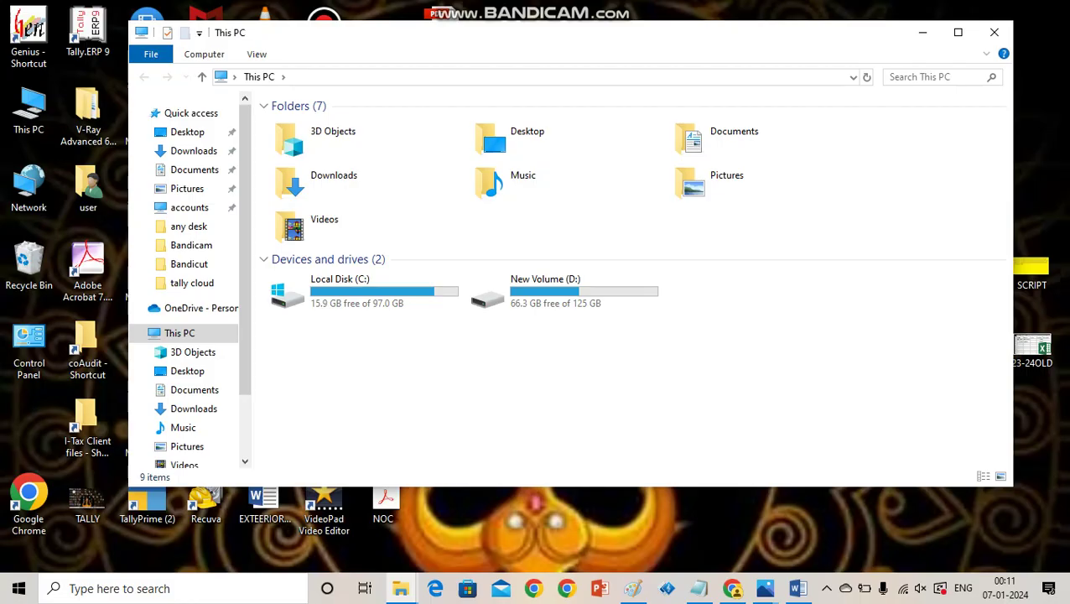
pyautogui.doubleClick(328, 181)
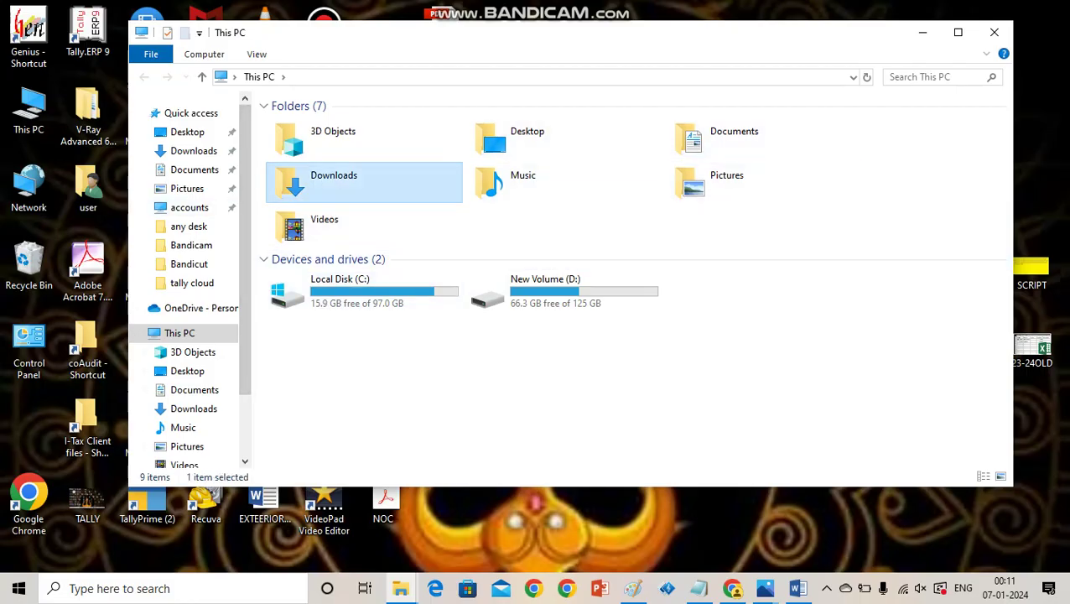
pyautogui.click(309, 146)
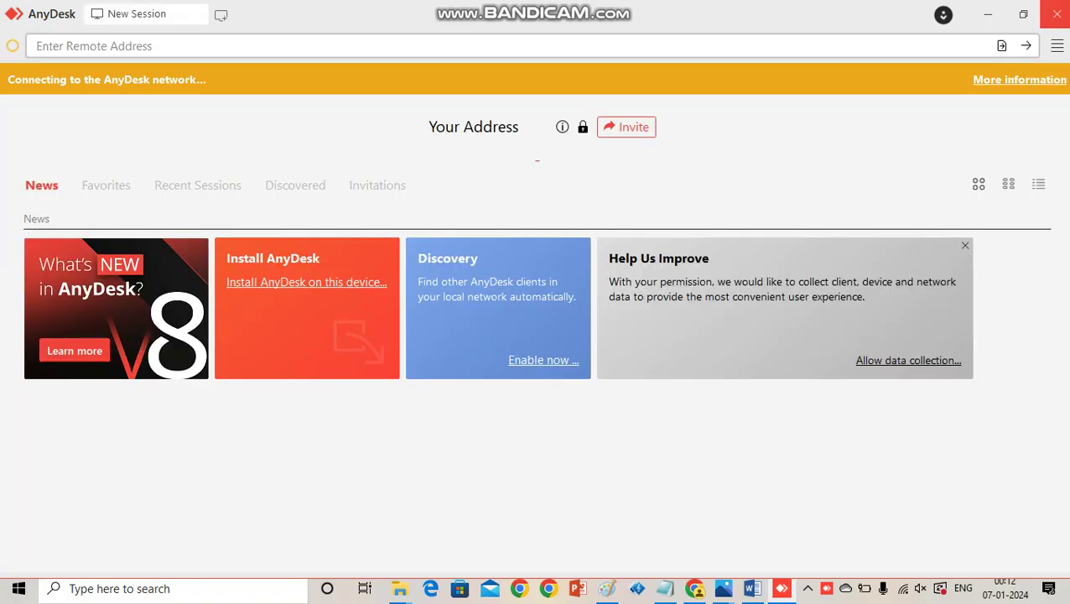
pyautogui.click(1057, 14)
pyautogui.click(572, 396)
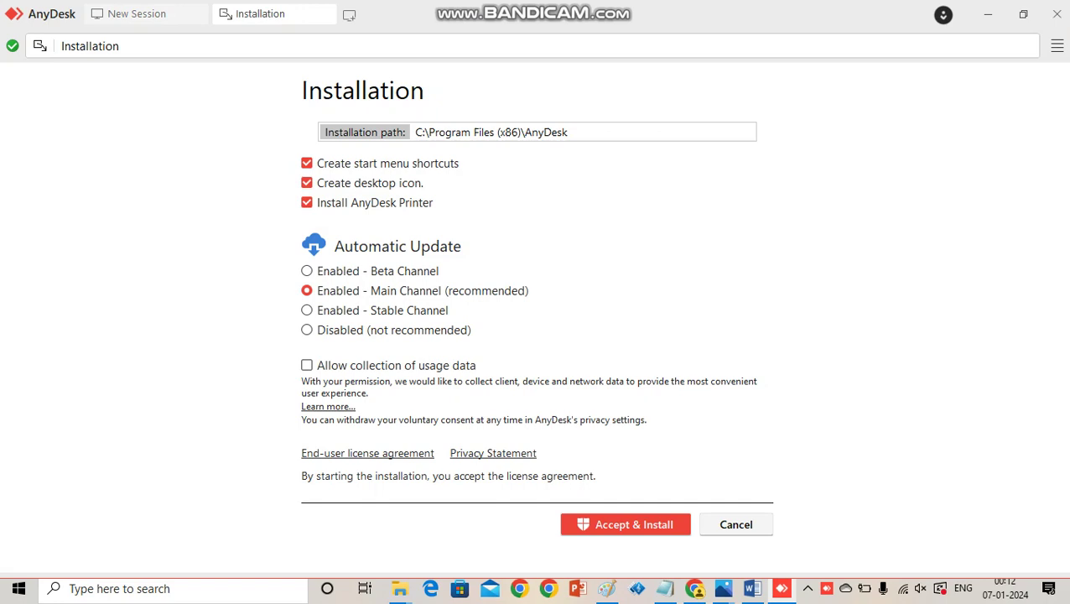
pyautogui.click(625, 555)
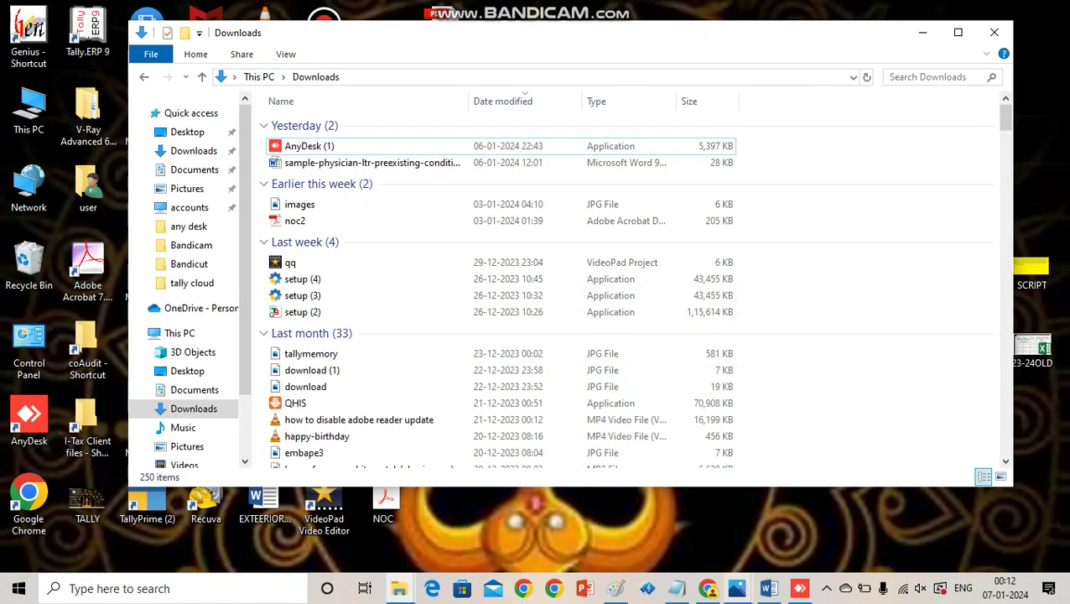
# - Review the written instructions in Untitled.png and Untitled2.png in Photos, minimizing the AnyDesk welcome window
pyautogui.click(736, 588)
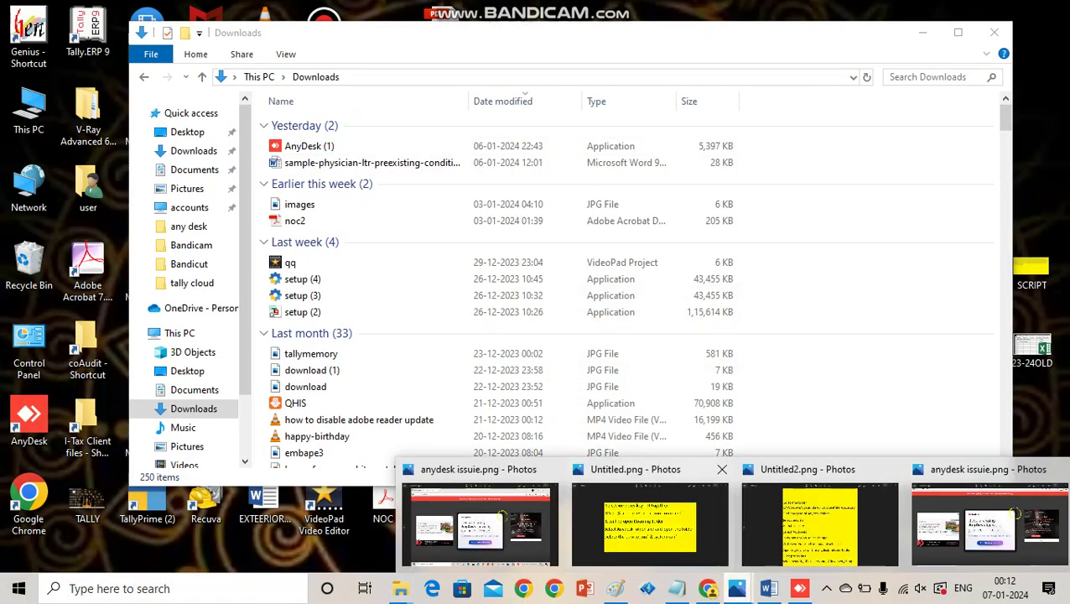
pyautogui.click(650, 524)
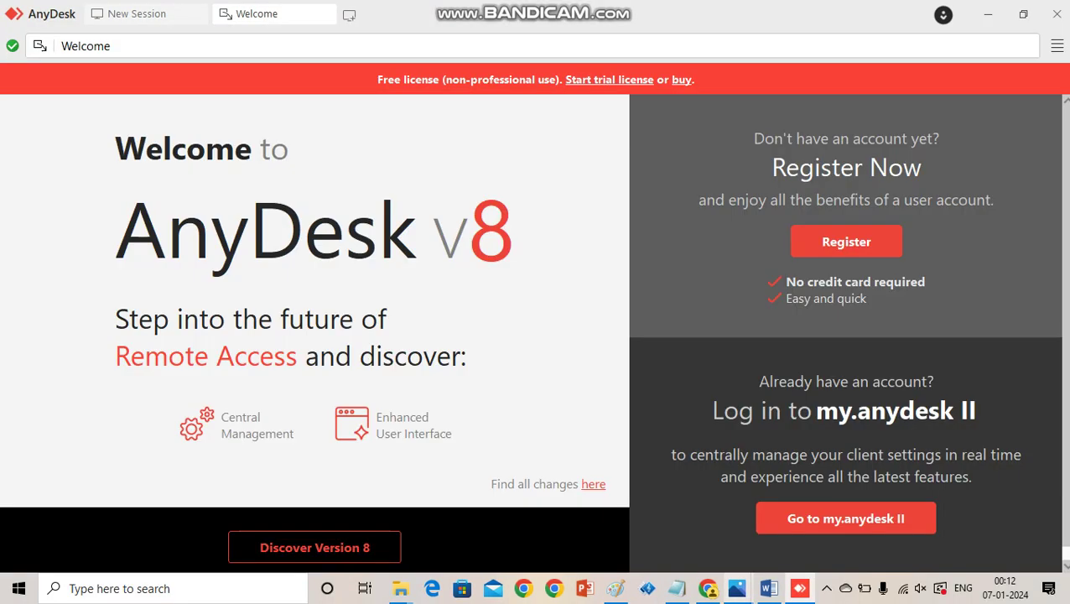
pyautogui.moveTo(737, 588)
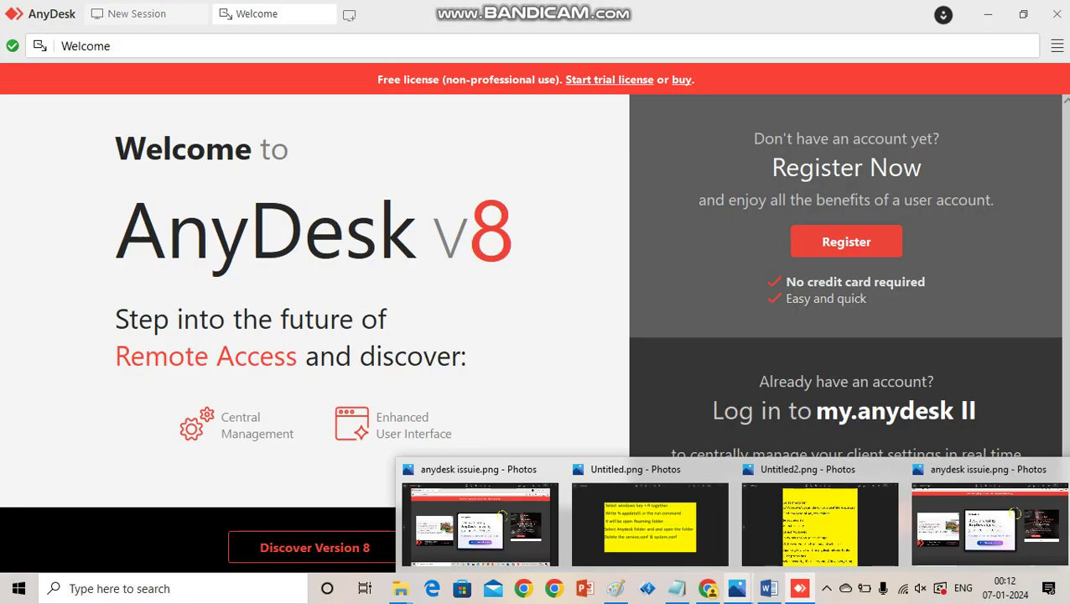
pyautogui.click(988, 14)
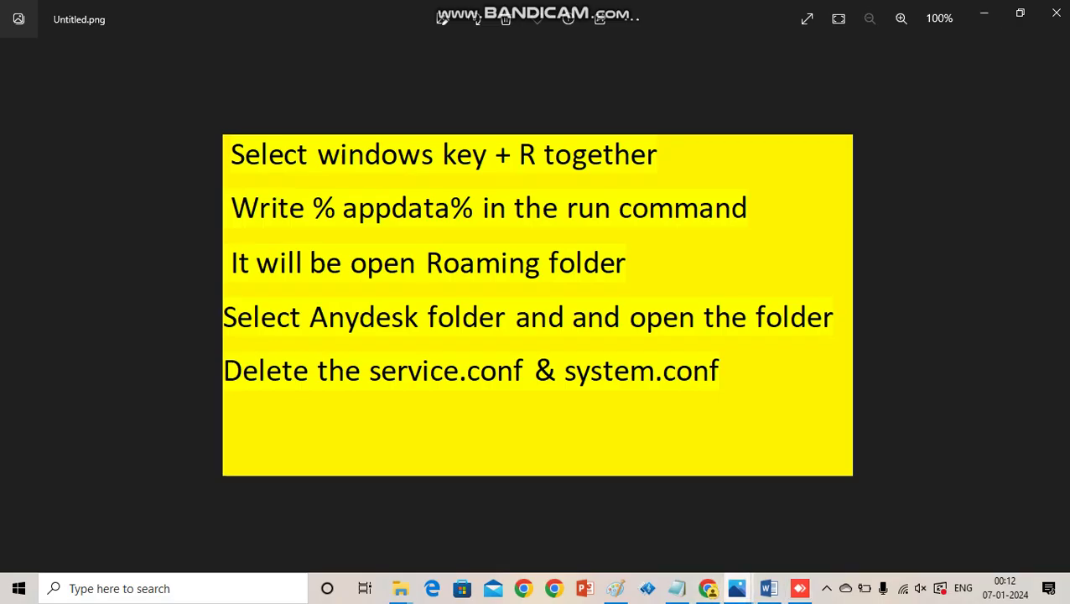
pyautogui.moveTo(736, 589)
pyautogui.click(819, 524)
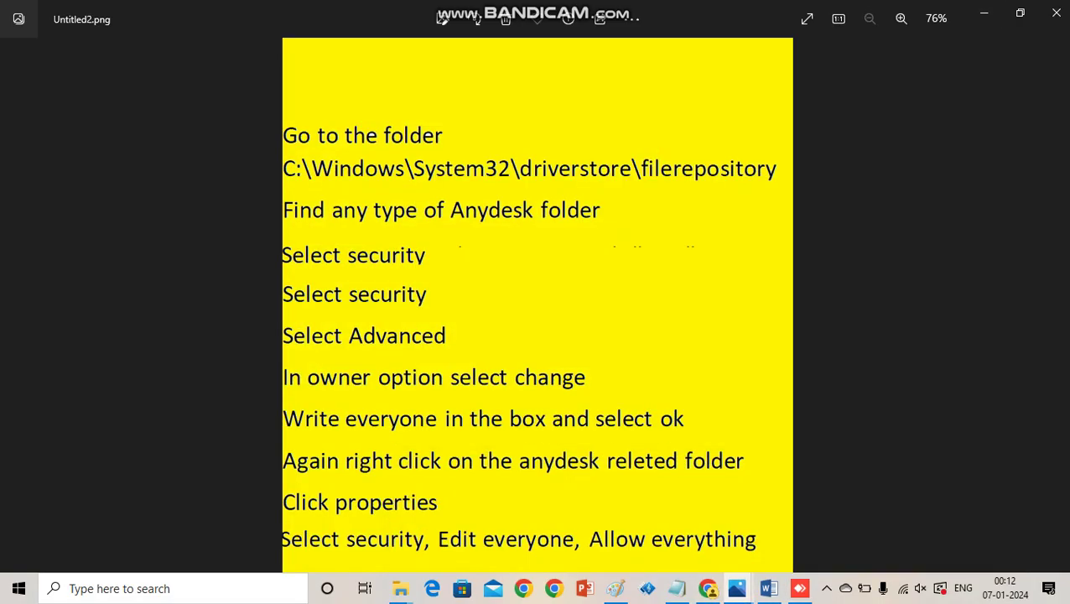